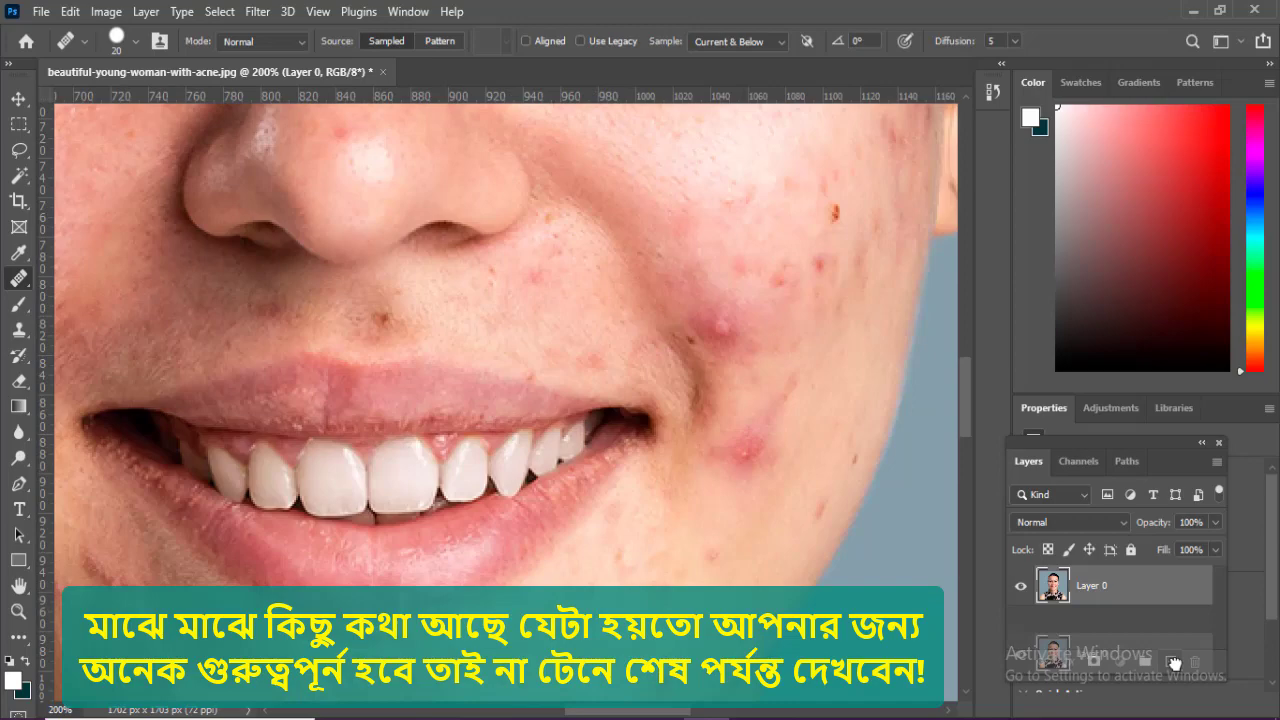
Step: Duplicate Layer 0 and add a Black & White adjustment layer above the copy
left_click_drag(1174, 663, 1171, 665)
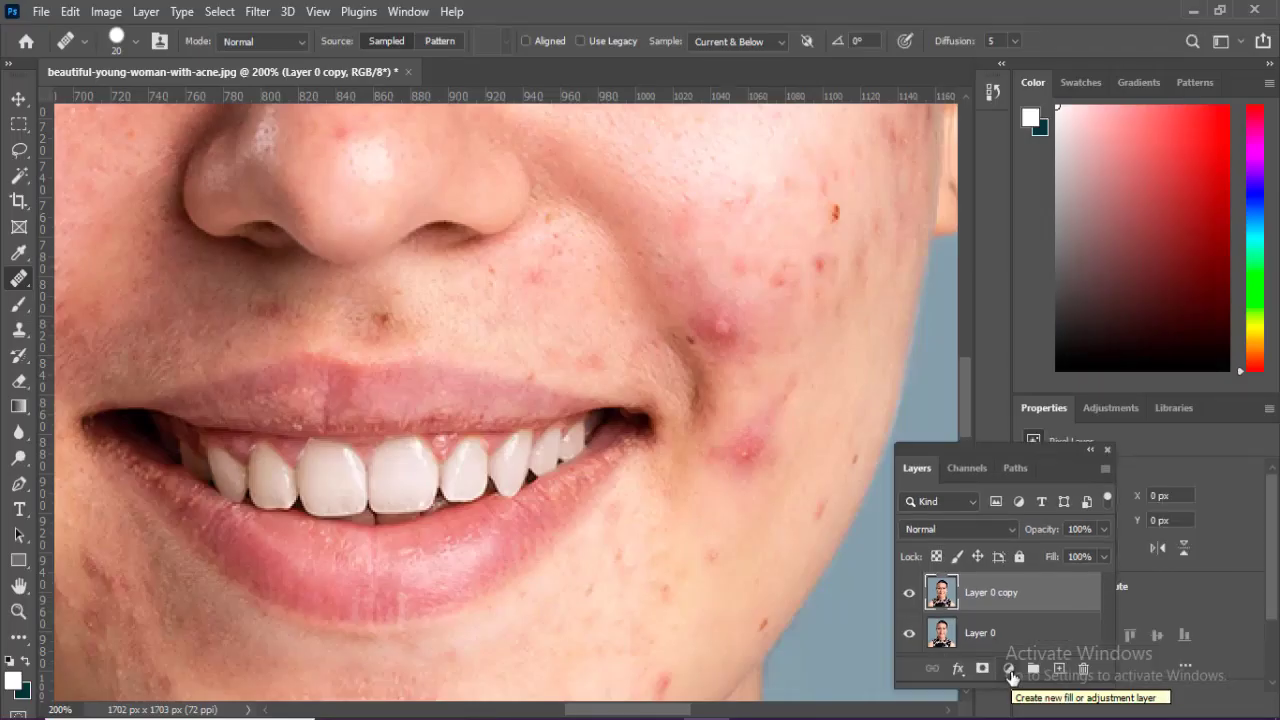
left_click(1010, 670)
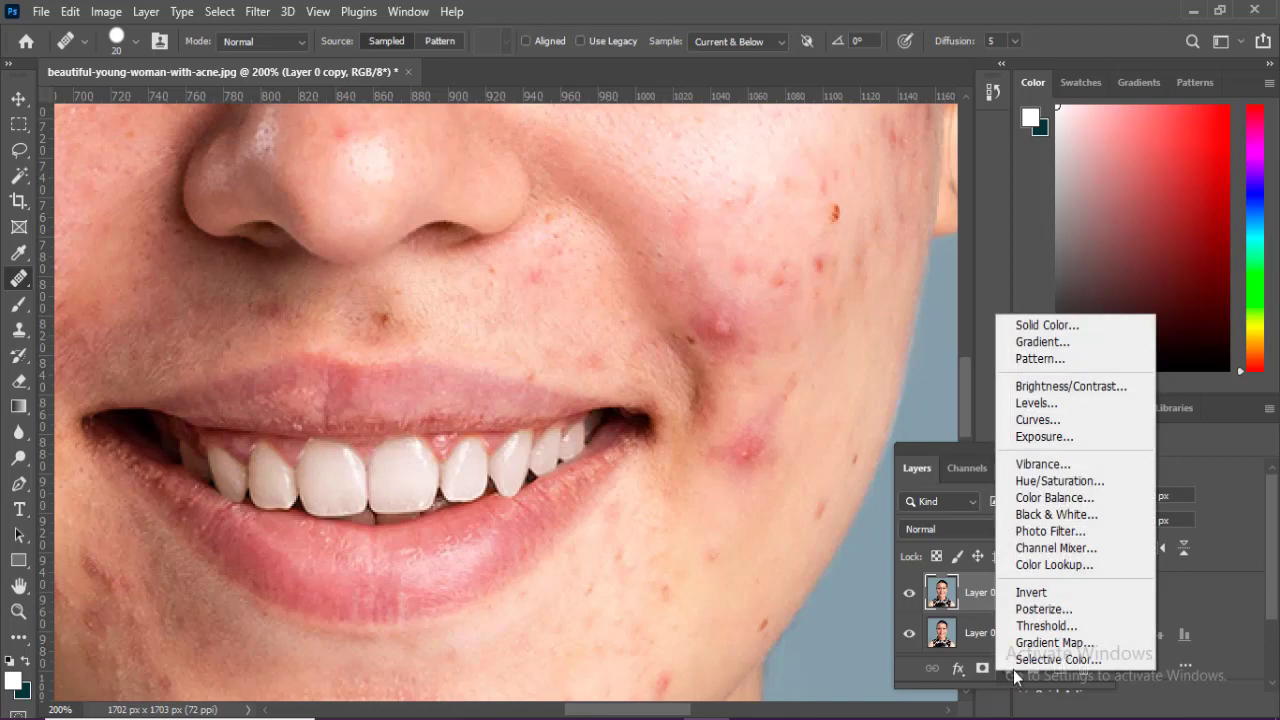
left_click(1040, 516)
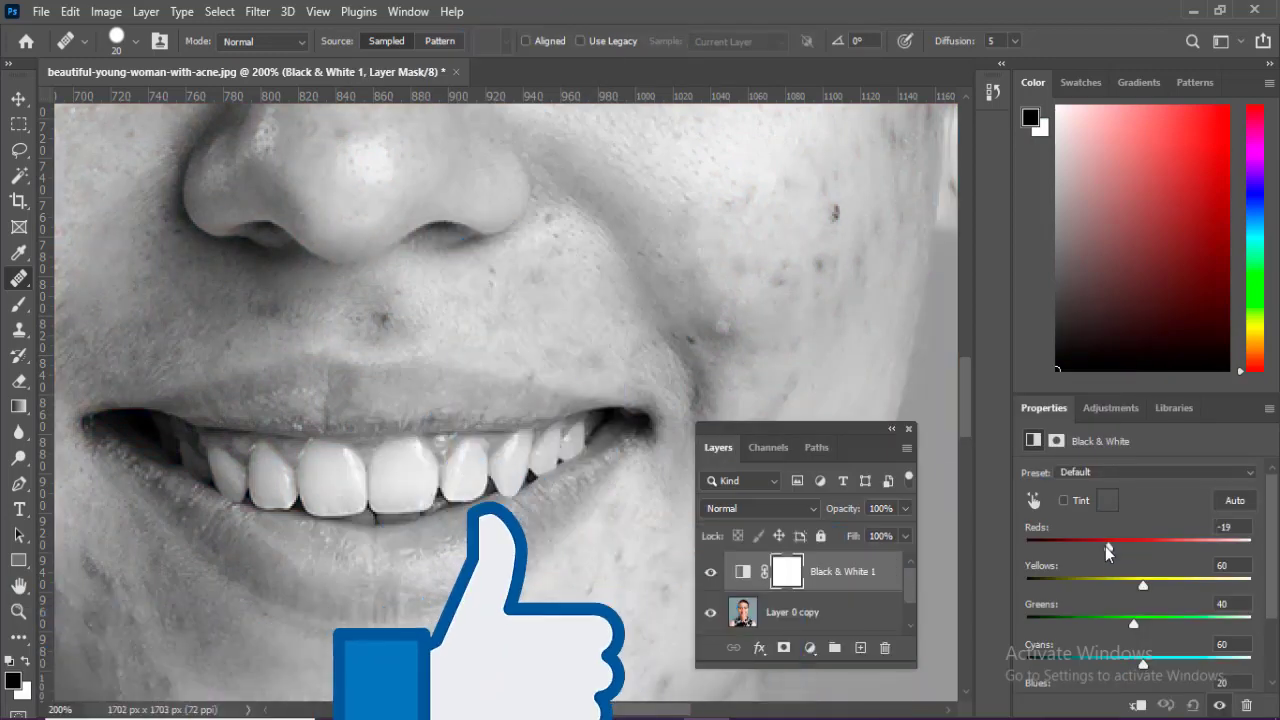
Step: Darken the skin blemishes in the Black & White adjustment by setting Reds to -98 and Blues to -33
left_click_drag(1105, 546, 1073, 543)
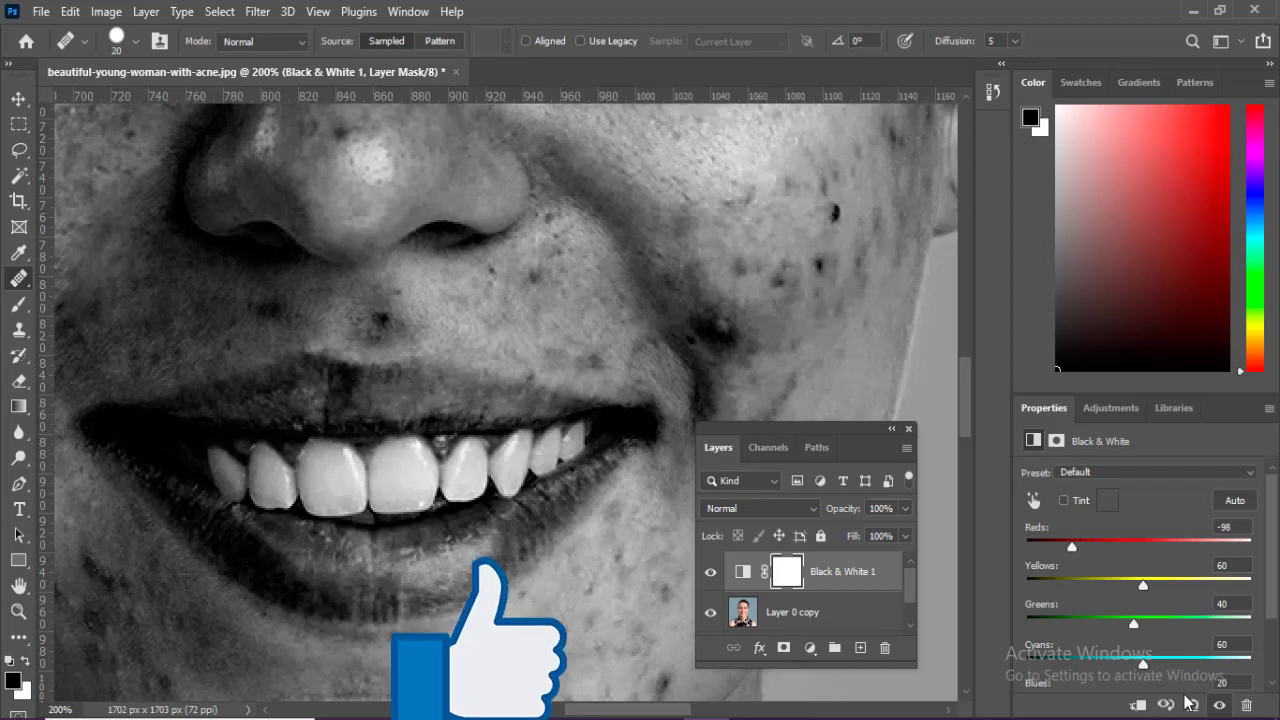
scroll(1180, 650, "down", 2)
left_click_drag(1125, 640, 1086, 634)
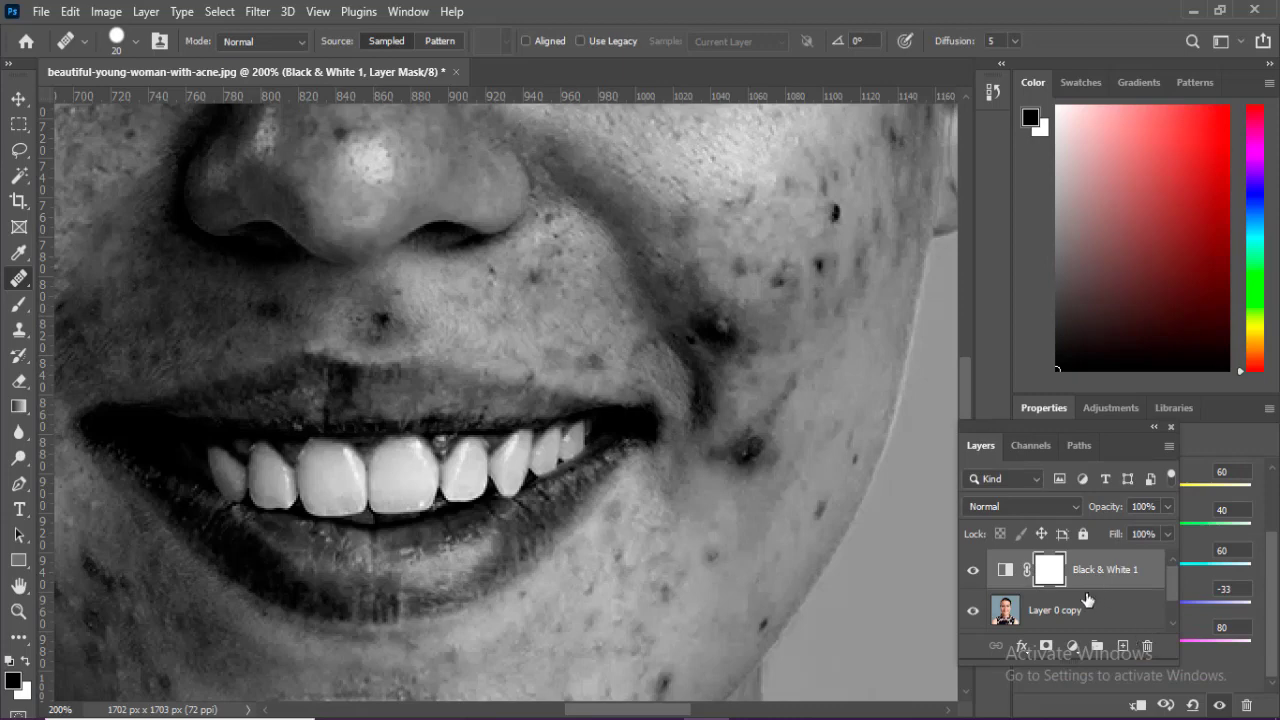
Step: Add a blank layer directly beneath the Black & White adjustment and keep healing sampling on Current & Below
left_click(1123, 647)
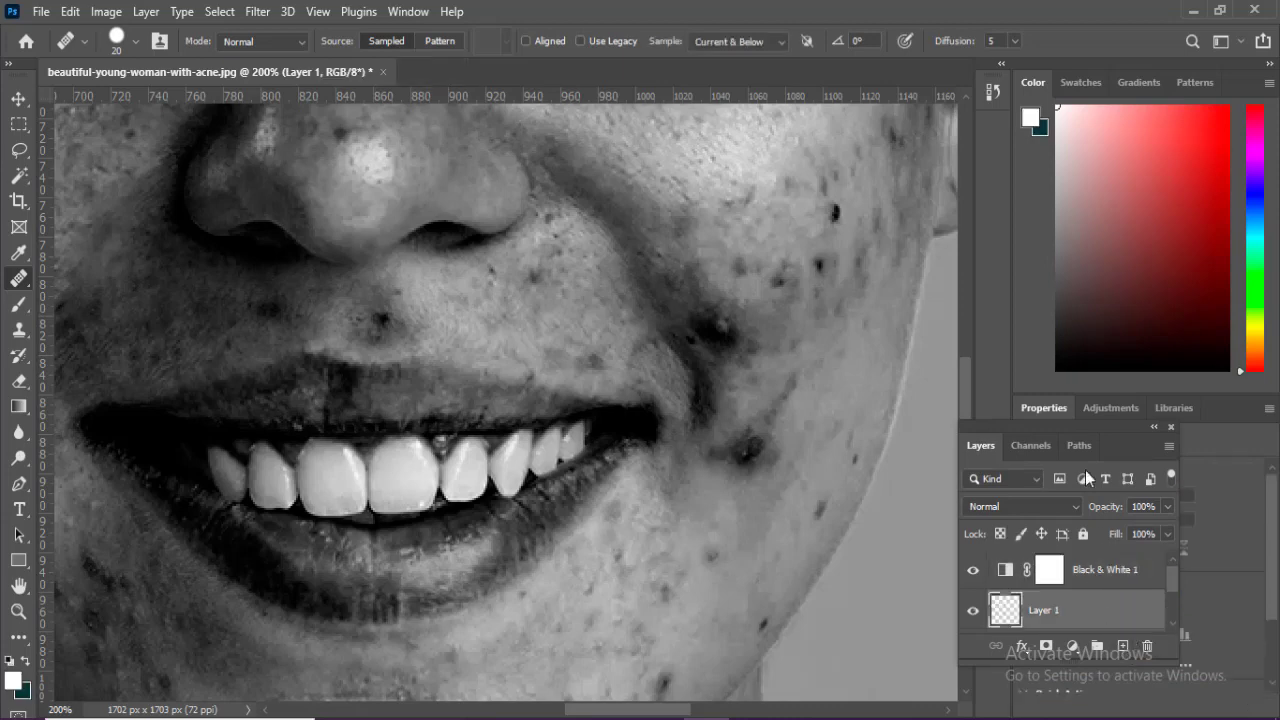
left_click(775, 40)
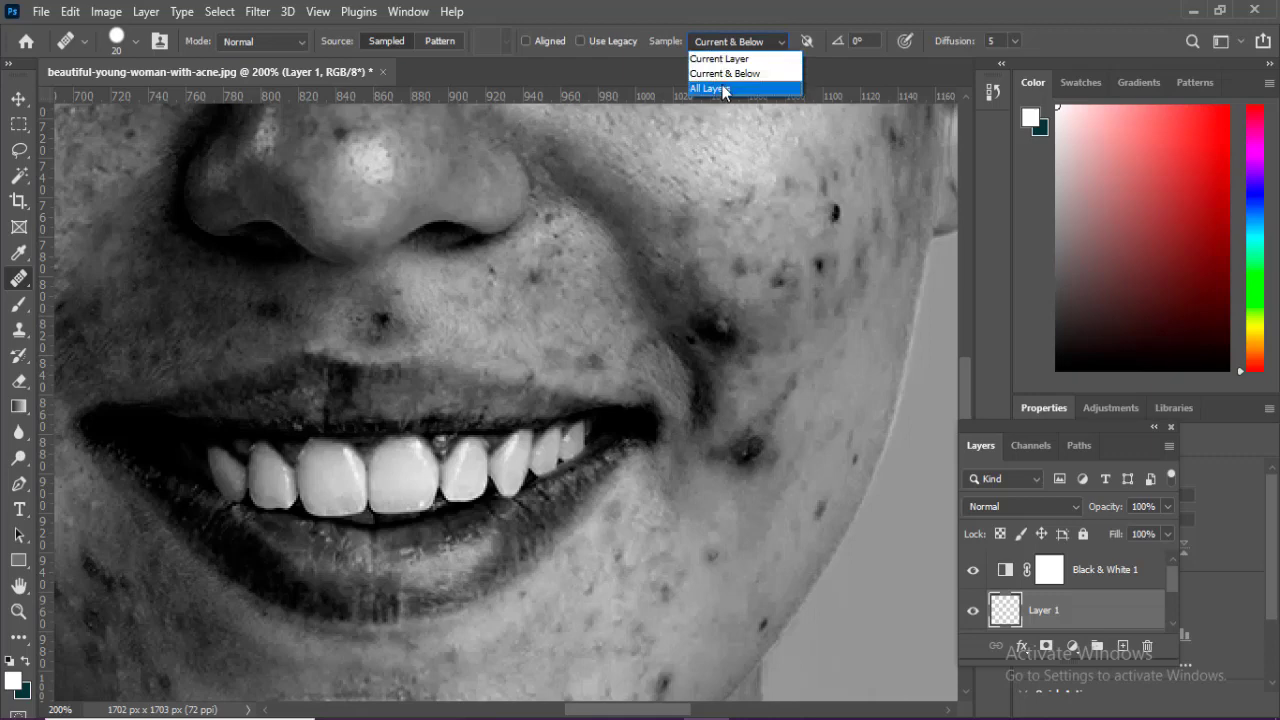
left_click(725, 75)
left_click(783, 43)
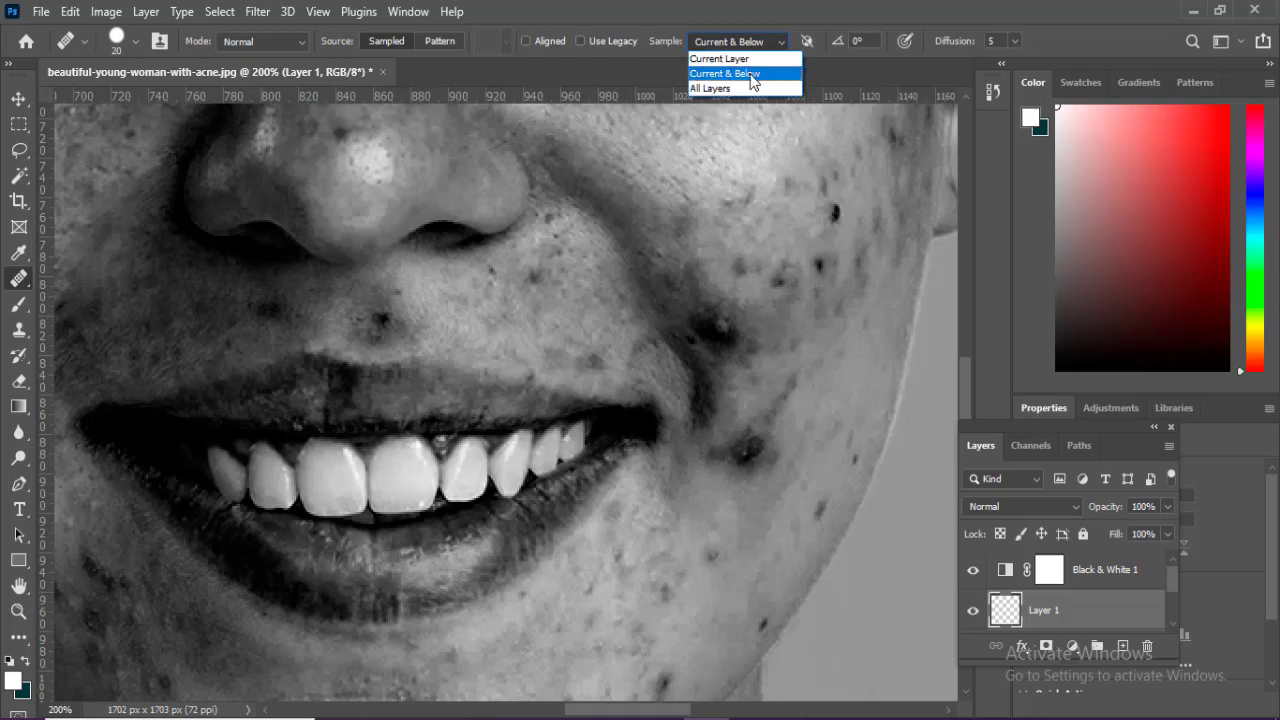
left_click(750, 75)
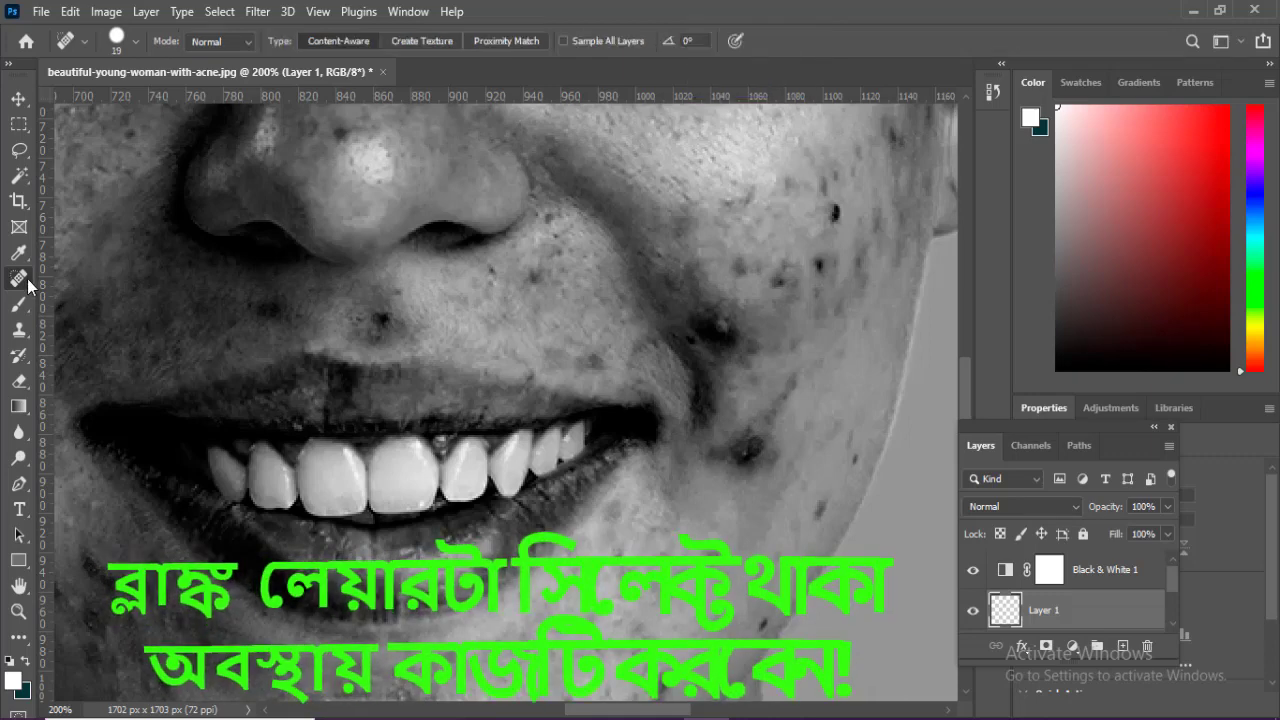
Step: With the Healing Brush on the blank layer, remove the large dark blemish on the cheek beside the mouth corner, sampling nearby clear skin
right_click(23, 283)
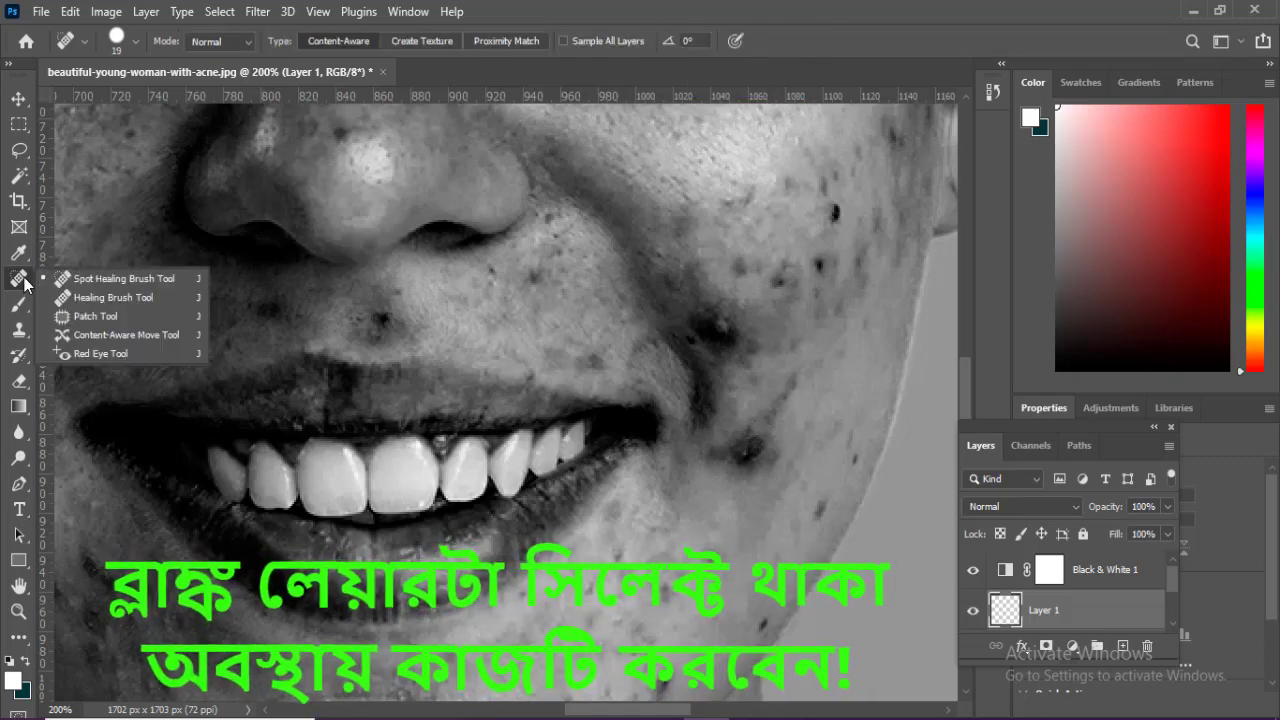
left_click(104, 296)
scroll(885, 537, "up", 1)
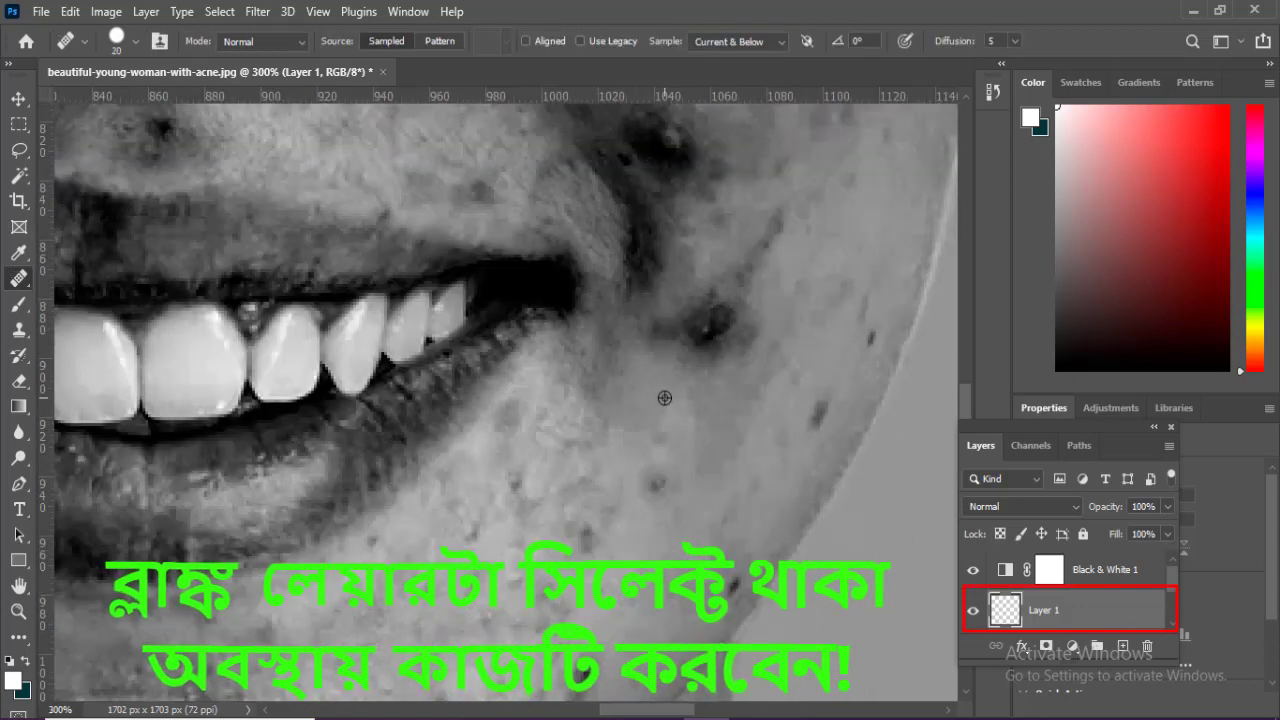
left_click(664, 398, "alt")
mouse_move(694, 351)
left_mouse_down()
mouse_move(708, 310)
mouse_move(673, 333)
mouse_move(655, 397)
mouse_move(712, 363)
mouse_move(745, 298)
mouse_move(739, 271)
mouse_move(777, 257)
mouse_move(786, 216)
mouse_move(761, 235)
left_mouse_up()
left_click(655, 394, "alt")
left_click(703, 346, "alt")
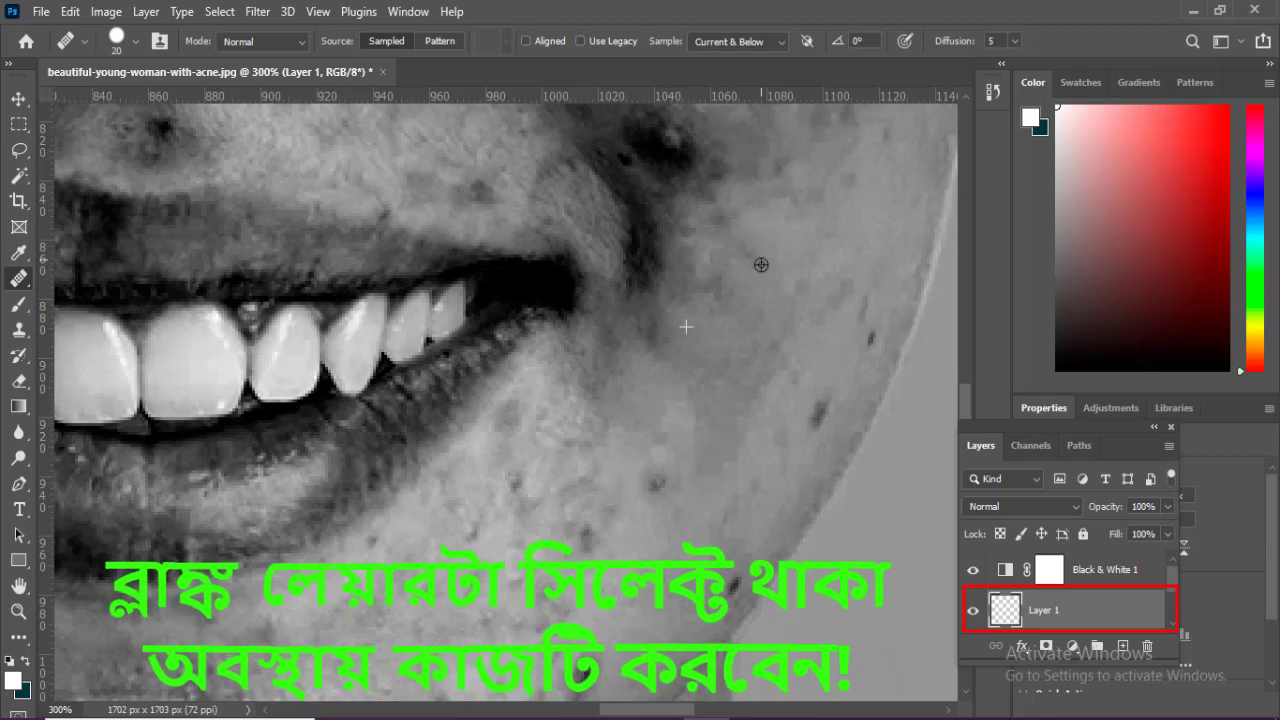
Step: Heal the small dark spots on the lower cheek and near the face edge, using clean cheek skin as the source
left_click(764, 434, "alt")
left_click_drag(656, 485, 694, 463)
left_click(820, 410)
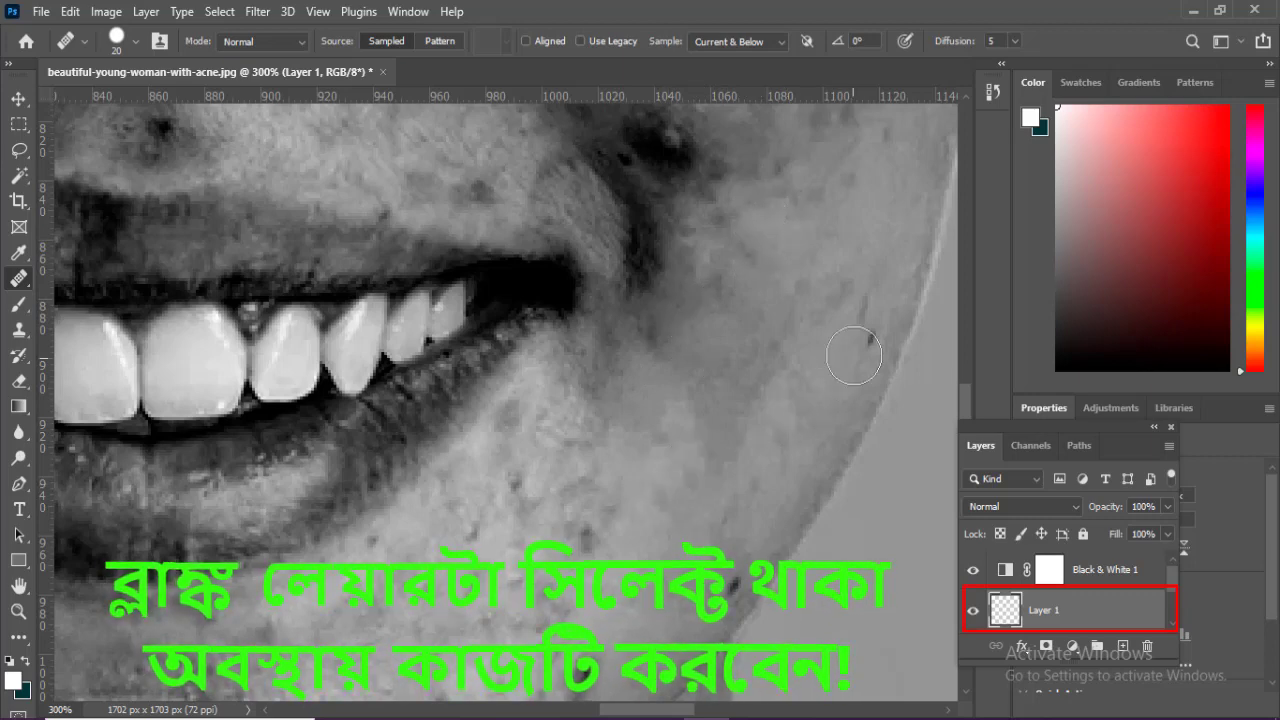
left_click_drag(854, 356, 862, 292)
Step: Heal the dark spots between the mouth corner and the jawline, resampling clean skin beside them
mouse_move(634, 540)
left_mouse_down()
mouse_move(727, 284)
mouse_move(690, 288)
left_mouse_up()
left_click(676, 263)
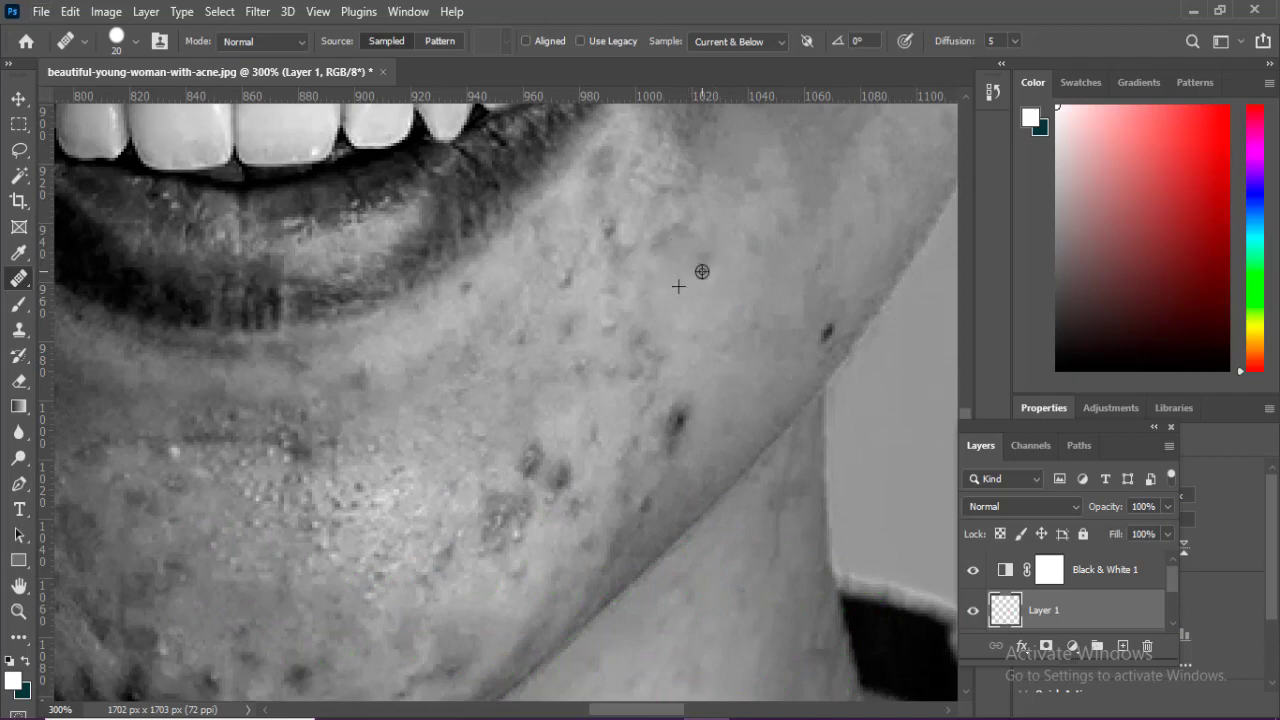
left_click(700, 271, "alt")
left_click_drag(609, 243, 618, 222)
left_click(608, 252, "alt")
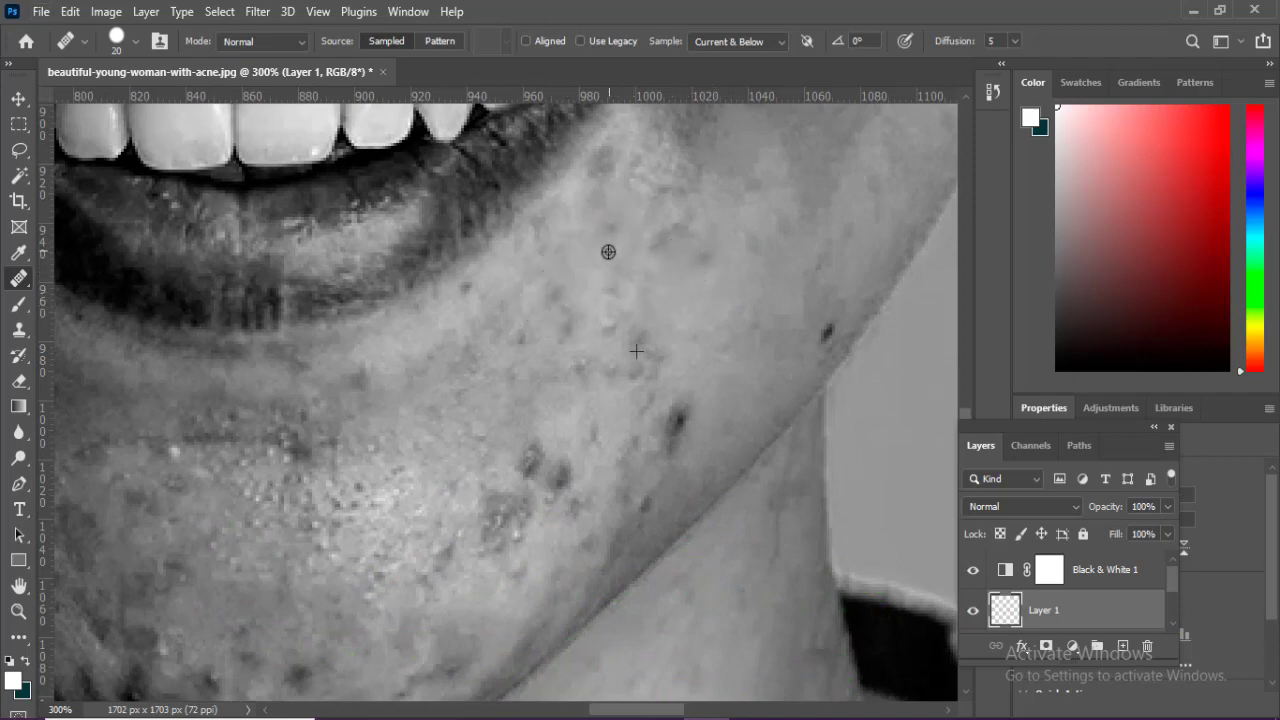
left_click(517, 503)
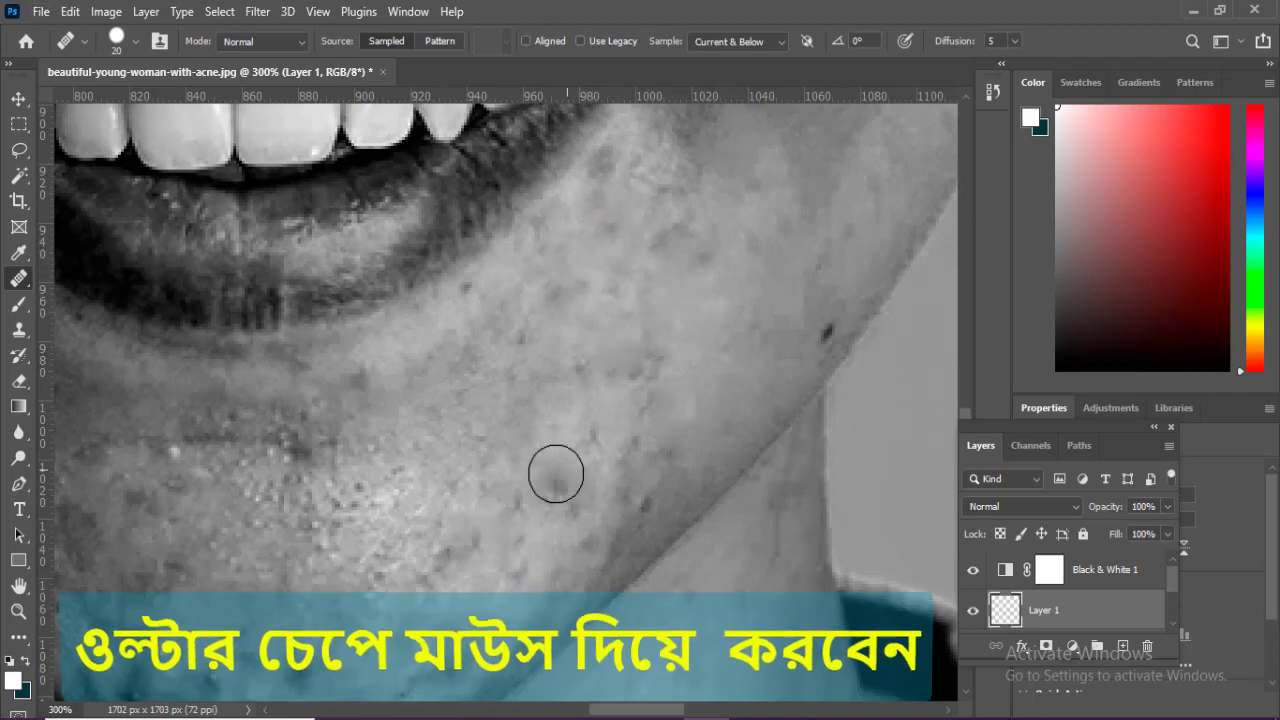
left_click(491, 529, "alt")
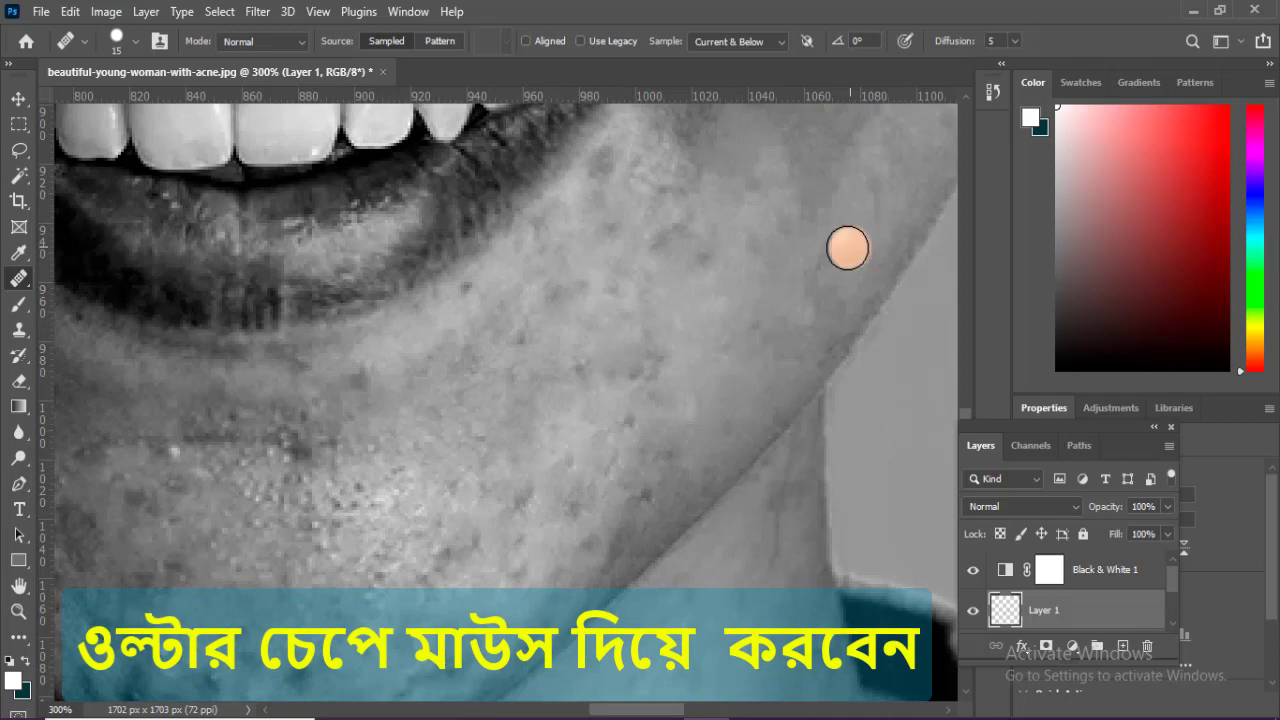
Step: Clean the remaining faint spots below the mouth corner and along the jaw with a 20 px Healing Brush
left_click(689, 371)
left_click(654, 369, "alt")
key("]")
left_click(577, 291)
left_click(560, 381, "alt")
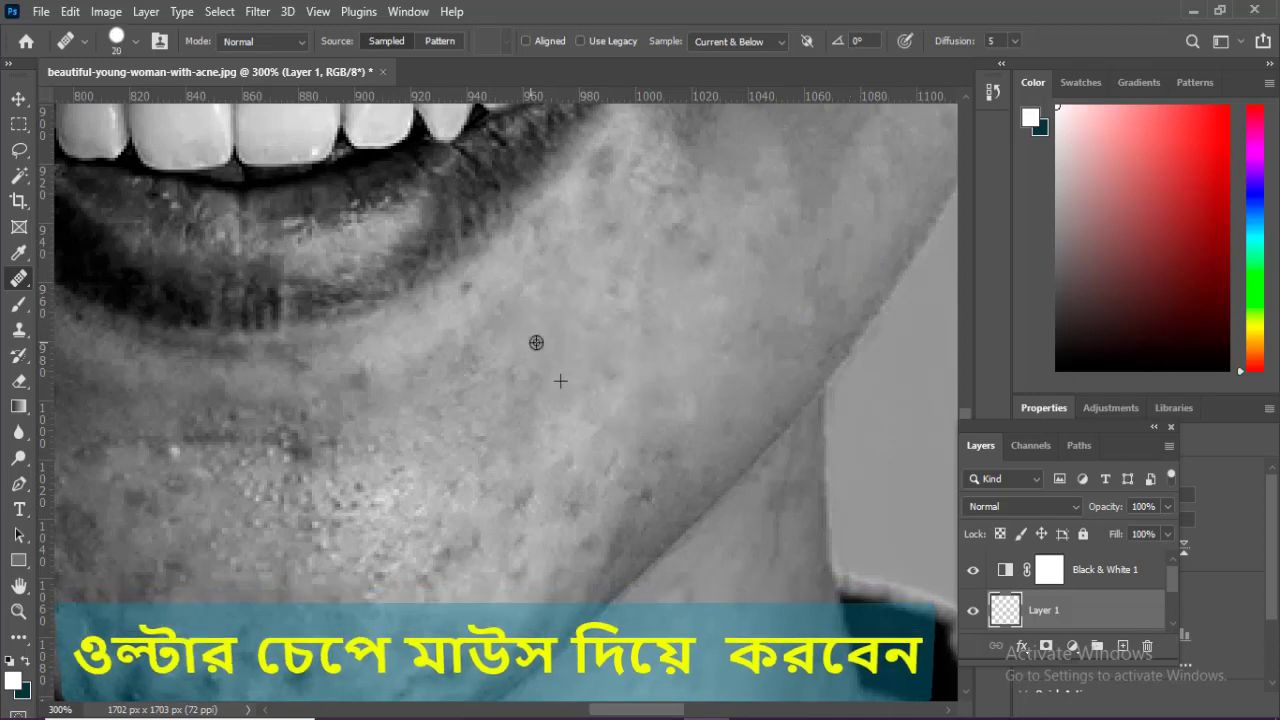
left_click(483, 294)
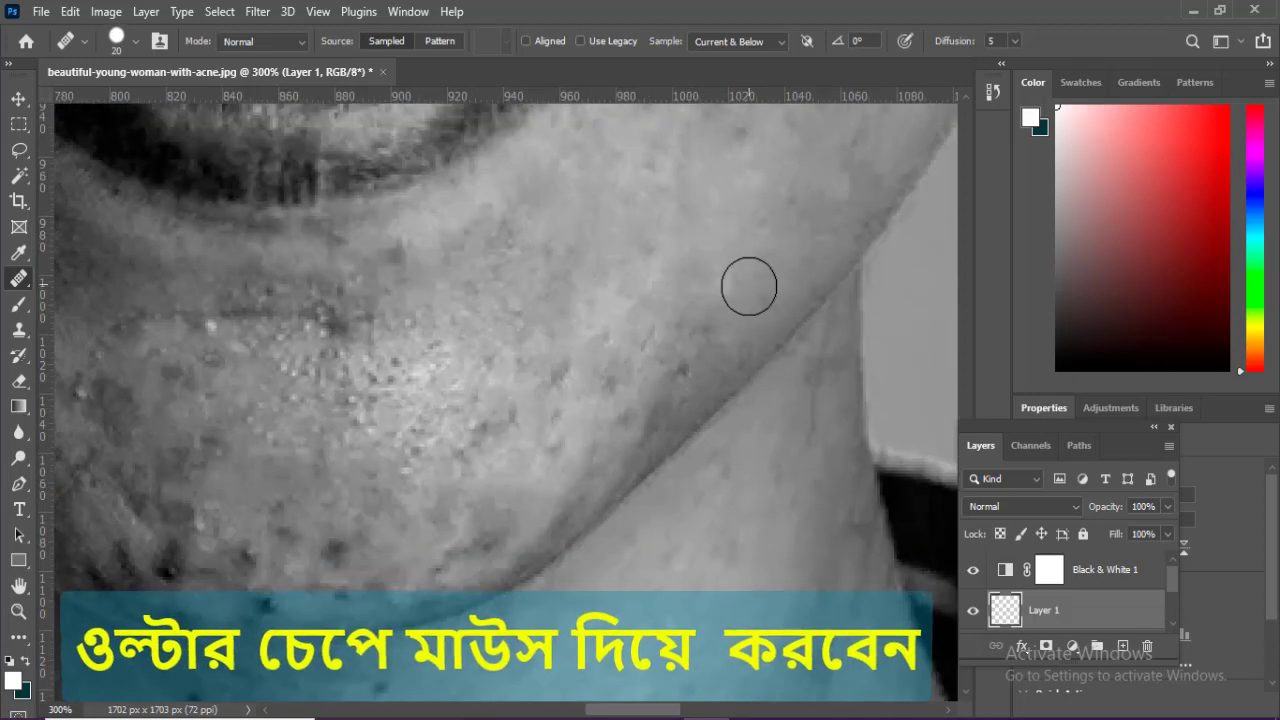
left_click(681, 362)
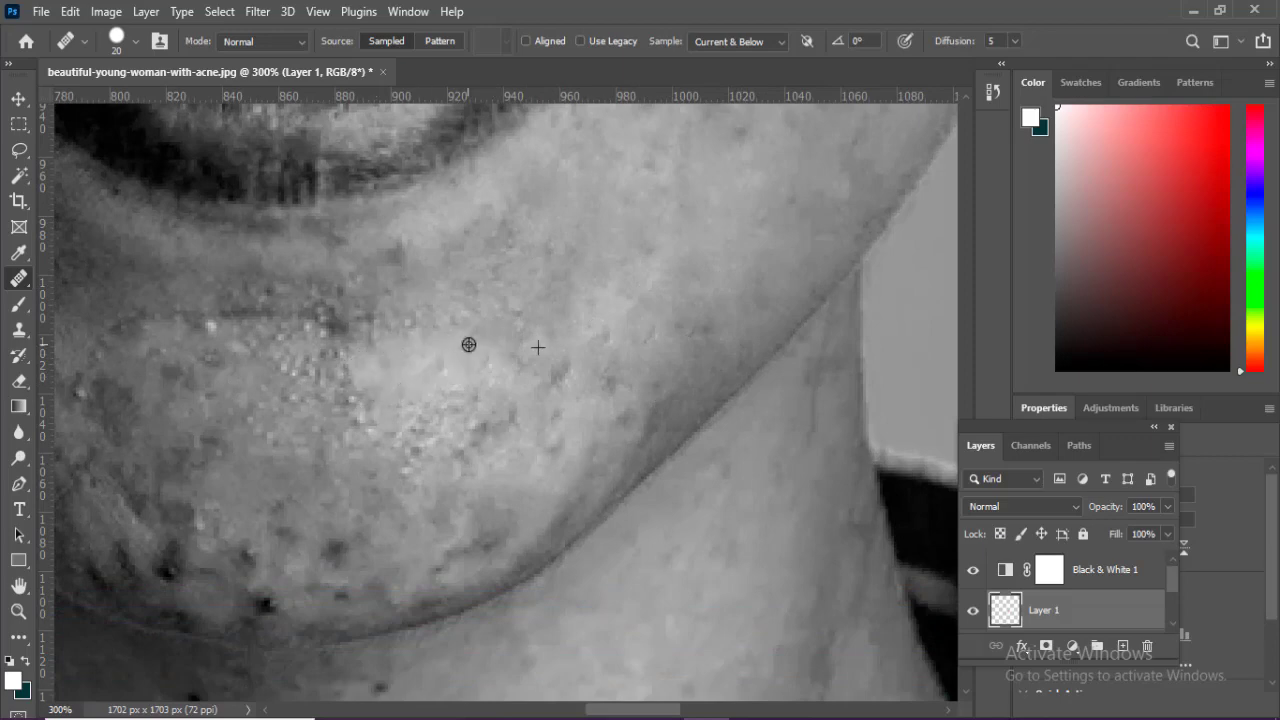
Step: Heal the dark patches and rough pores on the chin just below the lower lip
mouse_move(344, 338)
left_mouse_down()
mouse_move(406, 323)
mouse_move(262, 303)
left_mouse_up()
left_click(406, 324, "alt")
left_click(300, 303, "alt")
left_click_drag(397, 253, 433, 266)
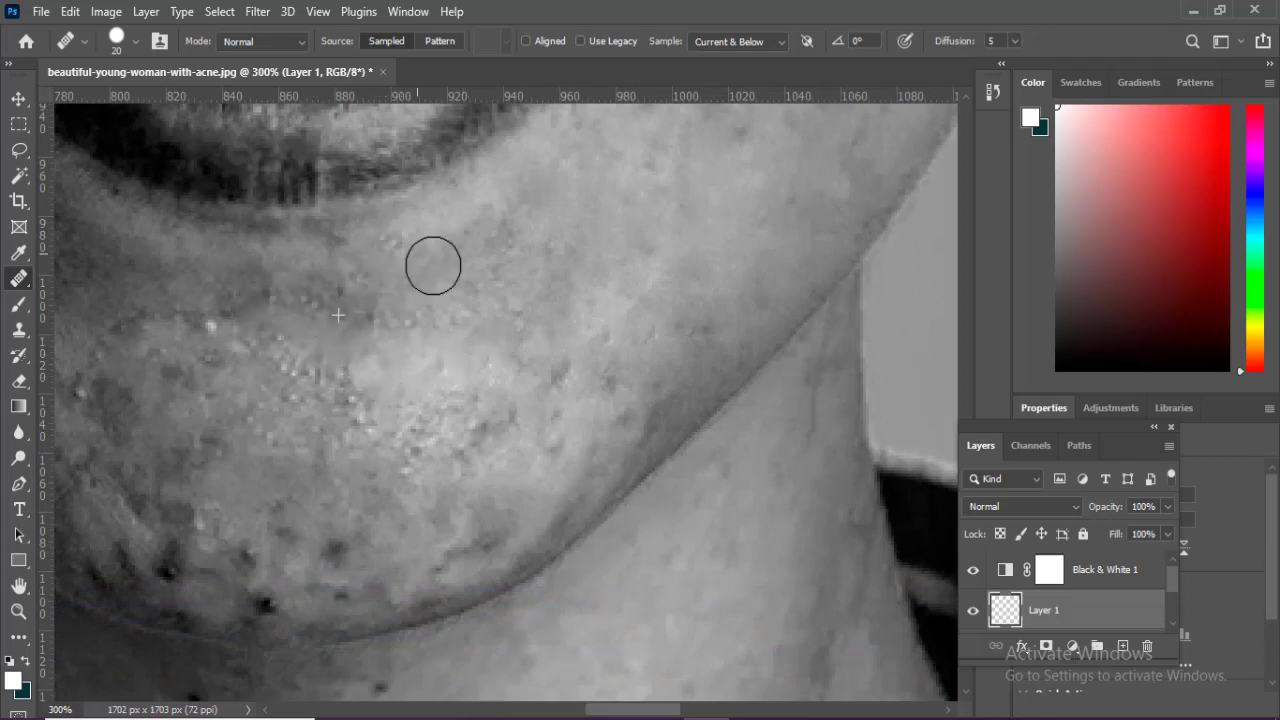
Step: Heal the cluster of dark spots on the shadowed lower side of the chin, sampling adjacent skin
left_click_drag(589, 334, 719, 269)
left_click(366, 480)
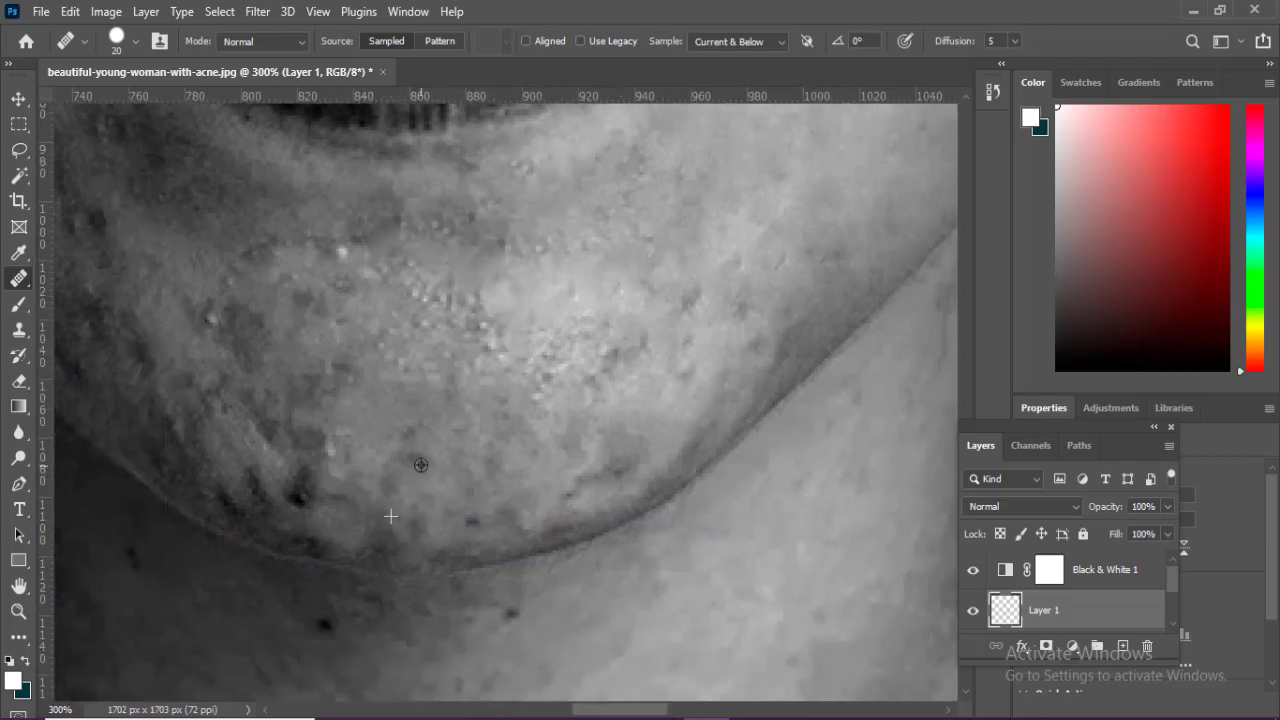
left_click(300, 495)
left_click(281, 443)
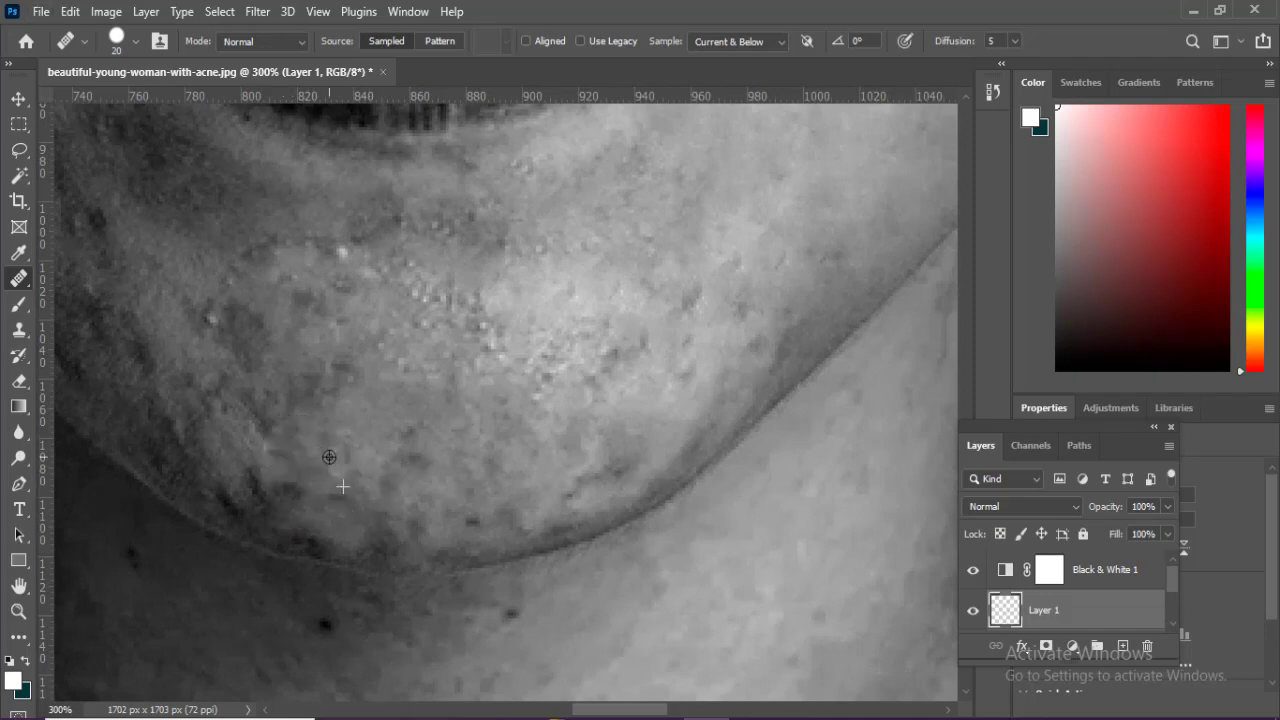
left_click(341, 486, "alt")
left_click(290, 489)
left_click_drag(245, 496, 217, 483)
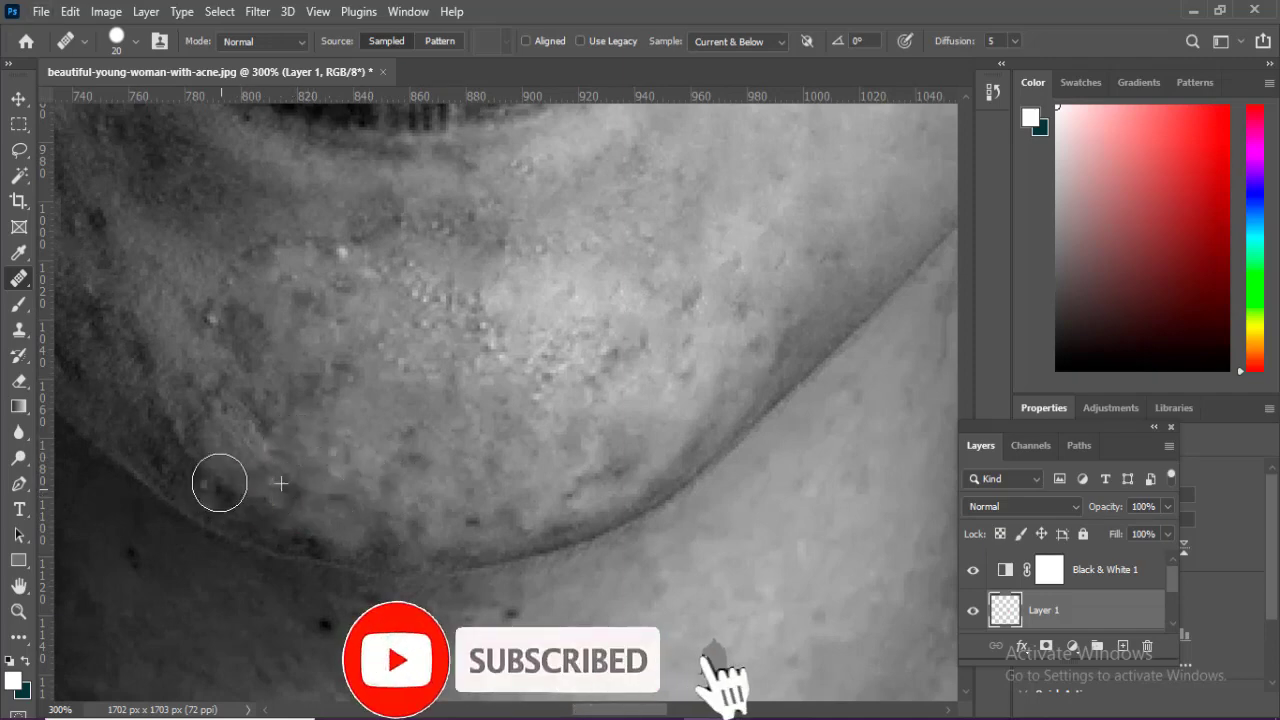
Step: Heal the bright specks and uneven pores across the upper and middle chin
mouse_move(212, 336)
left_mouse_down()
mouse_move(199, 312)
mouse_move(217, 280)
left_mouse_up()
left_click(260, 264, "alt")
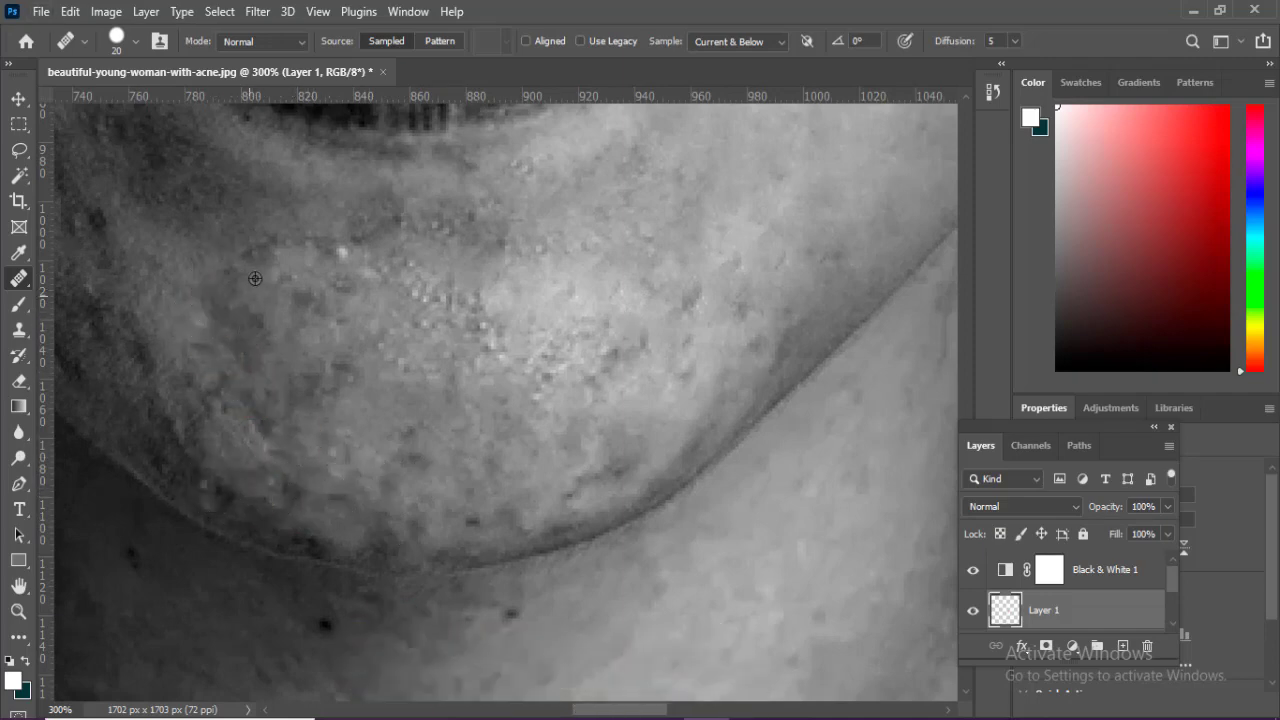
left_click(344, 254)
left_click_drag(301, 255, 249, 252)
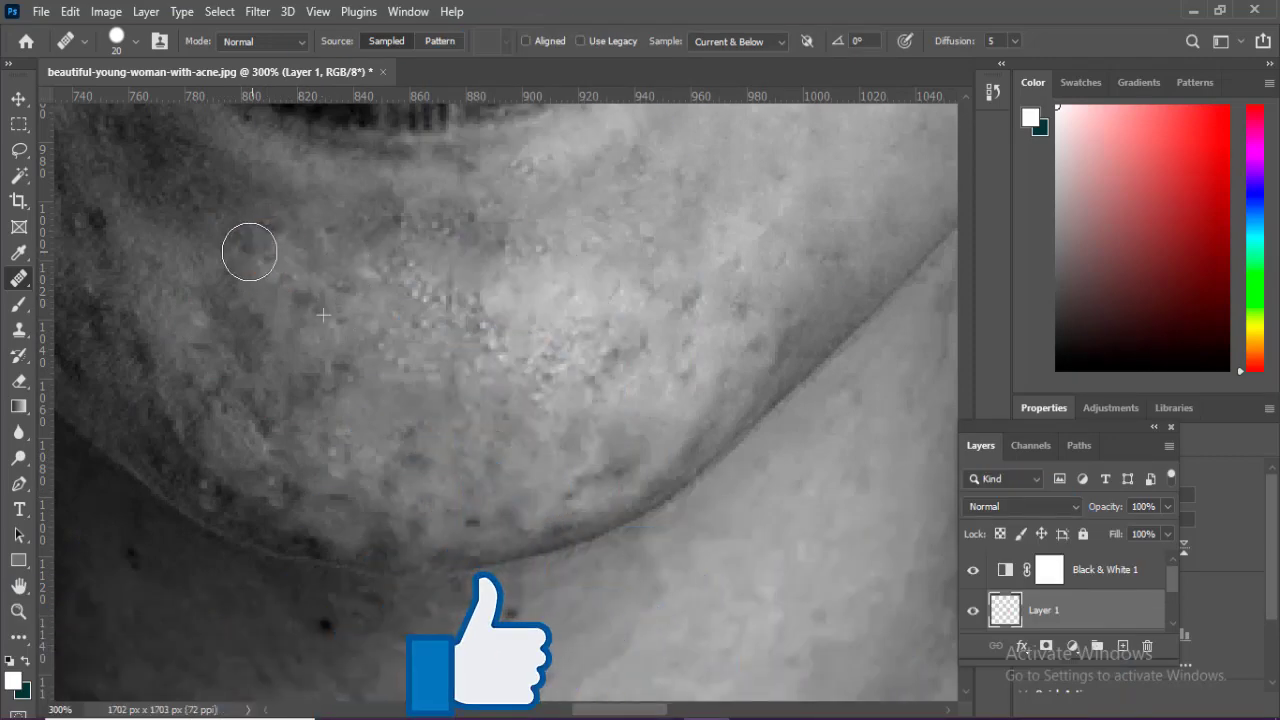
left_click(478, 328)
left_click(414, 306)
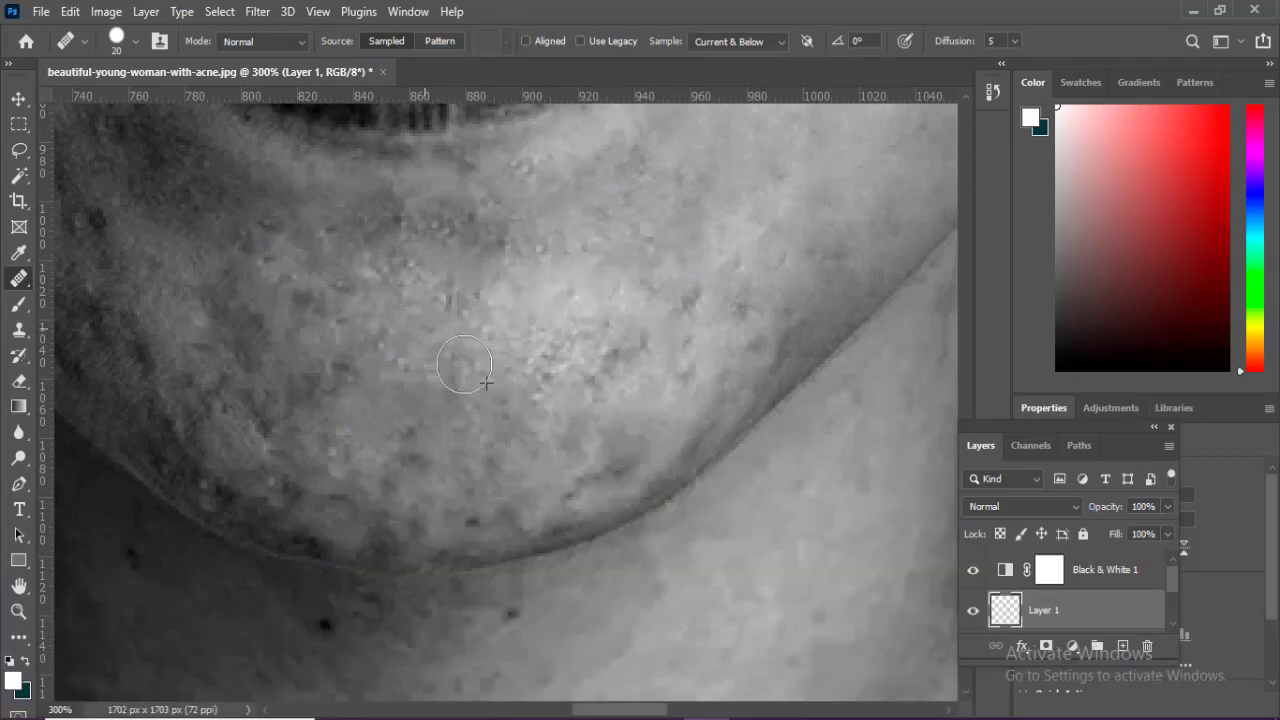
left_click(484, 374)
Step: Even out the dark patches along the chin's lower edge with the Healing Brush at 15 px and 20 px
left_click_drag(374, 492, 414, 366)
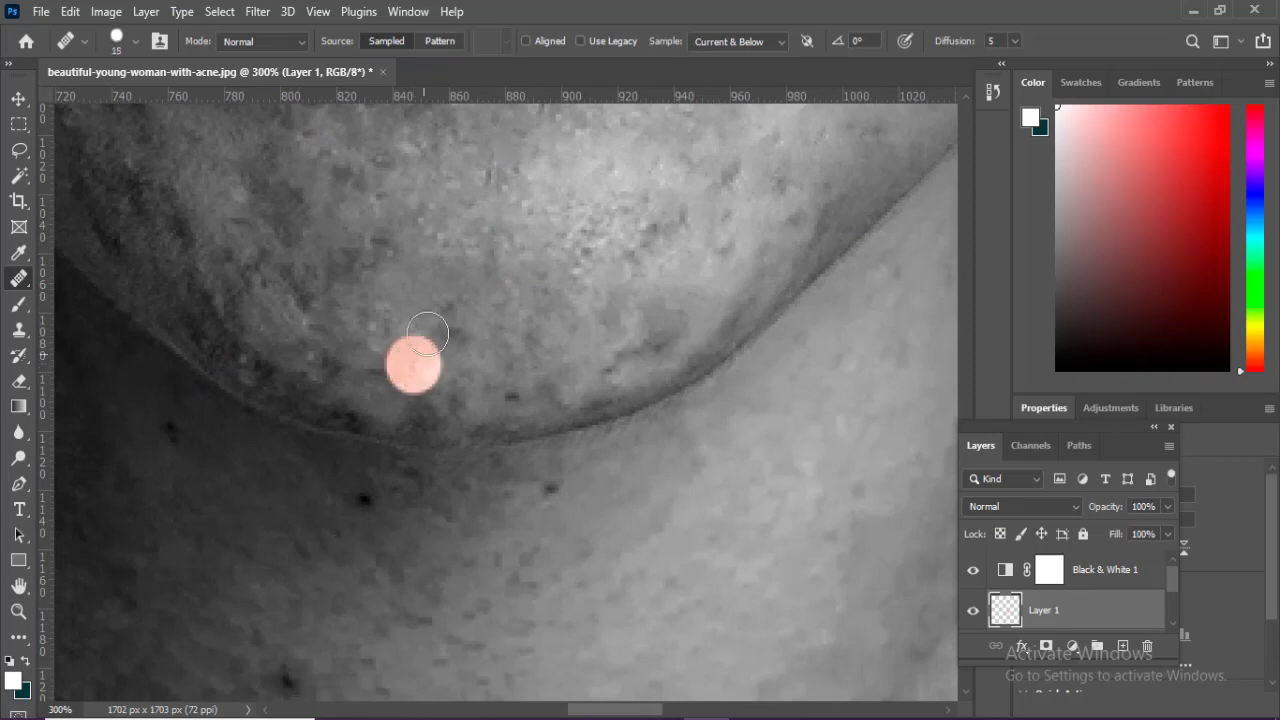
key("bracketleft")
left_click(388, 305, "alt")
mouse_move(261, 344)
left_mouse_down()
mouse_move(276, 371)
mouse_move(332, 379)
mouse_move(363, 404)
left_mouse_up()
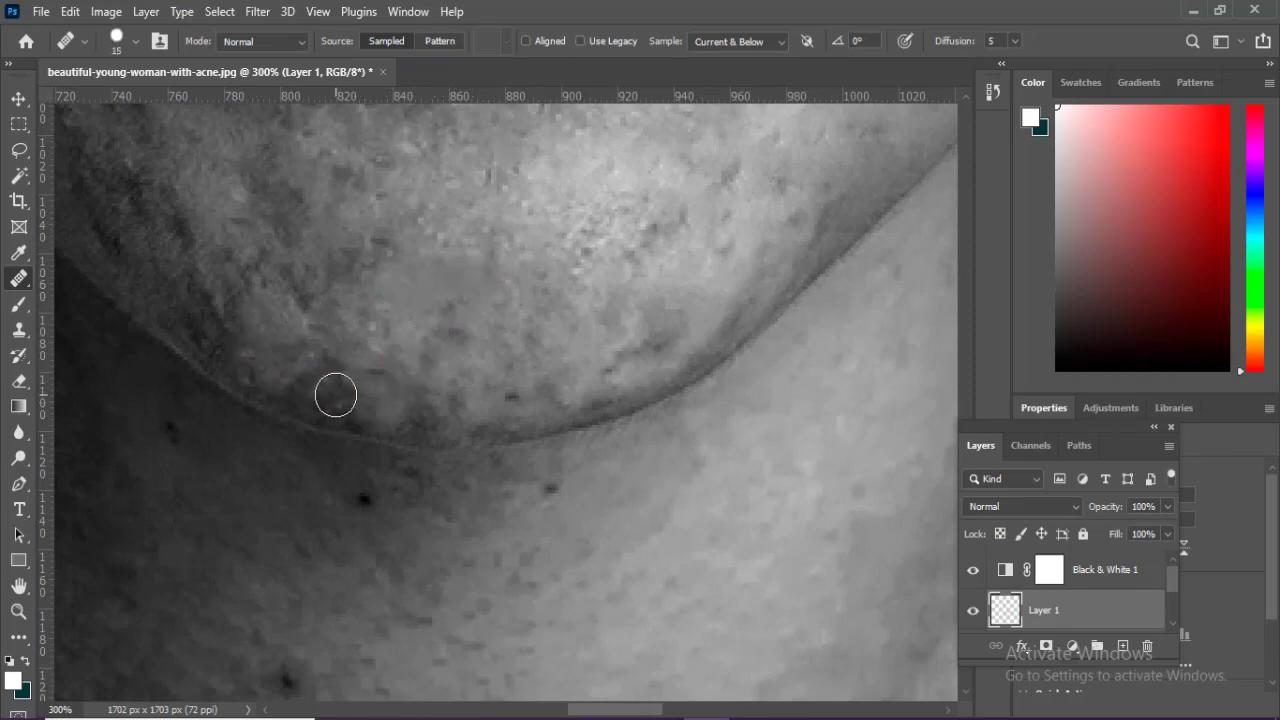
key("bracketright")
left_click(413, 322)
left_click(404, 329, "alt")
left_click(322, 380)
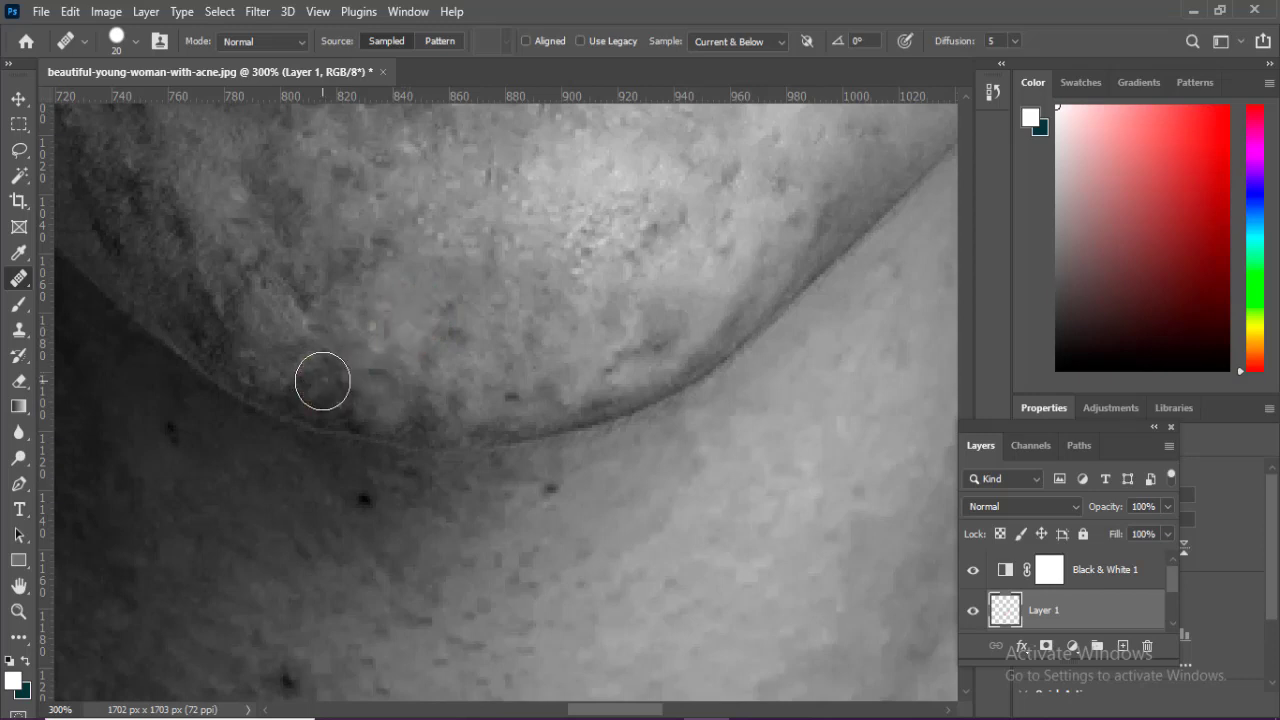
left_click(404, 367, "alt")
mouse_move(499, 391)
left_mouse_down()
mouse_move(511, 382)
mouse_move(407, 411)
mouse_move(301, 387)
left_mouse_up()
Step: Heal the isolated dark spots on the neck below the chin
left_click(339, 392, "alt")
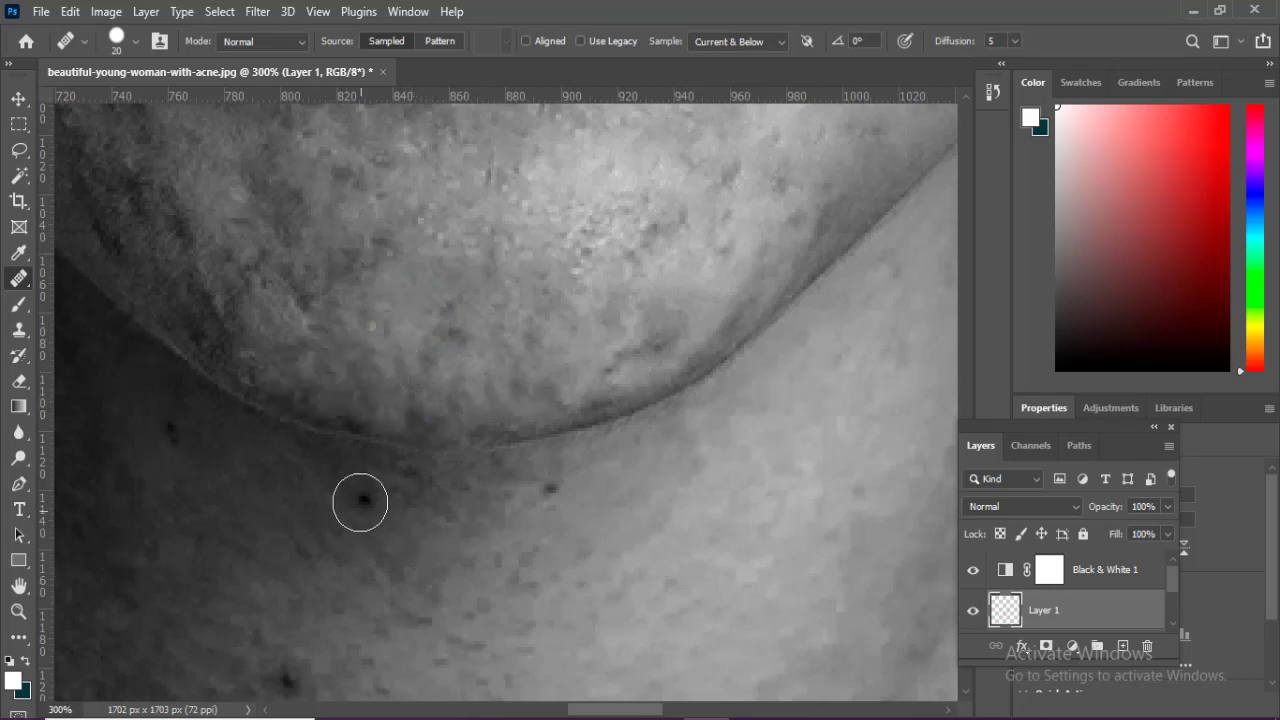
left_click(168, 441)
left_click(291, 677)
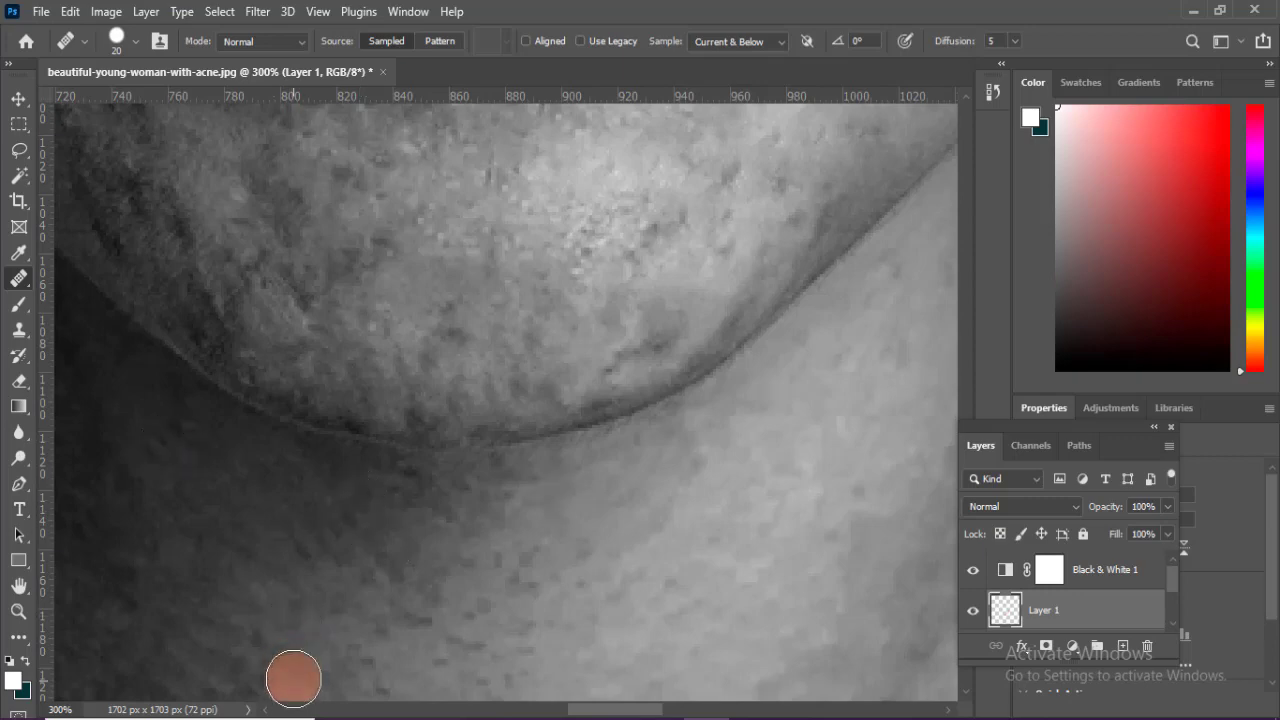
Step: Enlarge the Healing Brush to 35 px and remove the large dark blemish on the cheek beside the smile crease
key("ctrl+0")
key("ctrl+plus")
key("ctrl+plus")
mouse_move(535, 384)
left_mouse_down()
mouse_move(599, 423)
mouse_move(614, 458)
left_mouse_up()
scroll(620, 458, "up", 2)
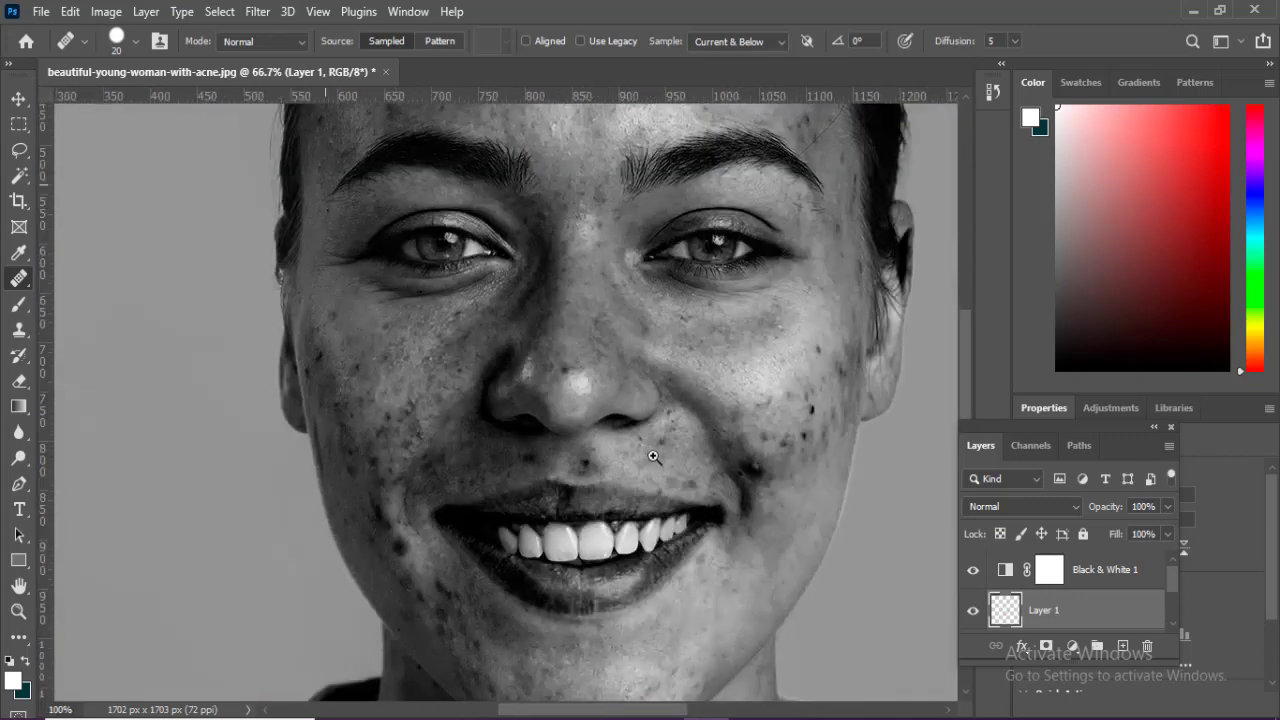
left_click_drag(717, 466, 539, 398)
key("bracketright")
key("bracketright")
key("bracketright")
left_click(693, 461, "alt")
left_click(669, 406)
left_click(707, 438, "alt")
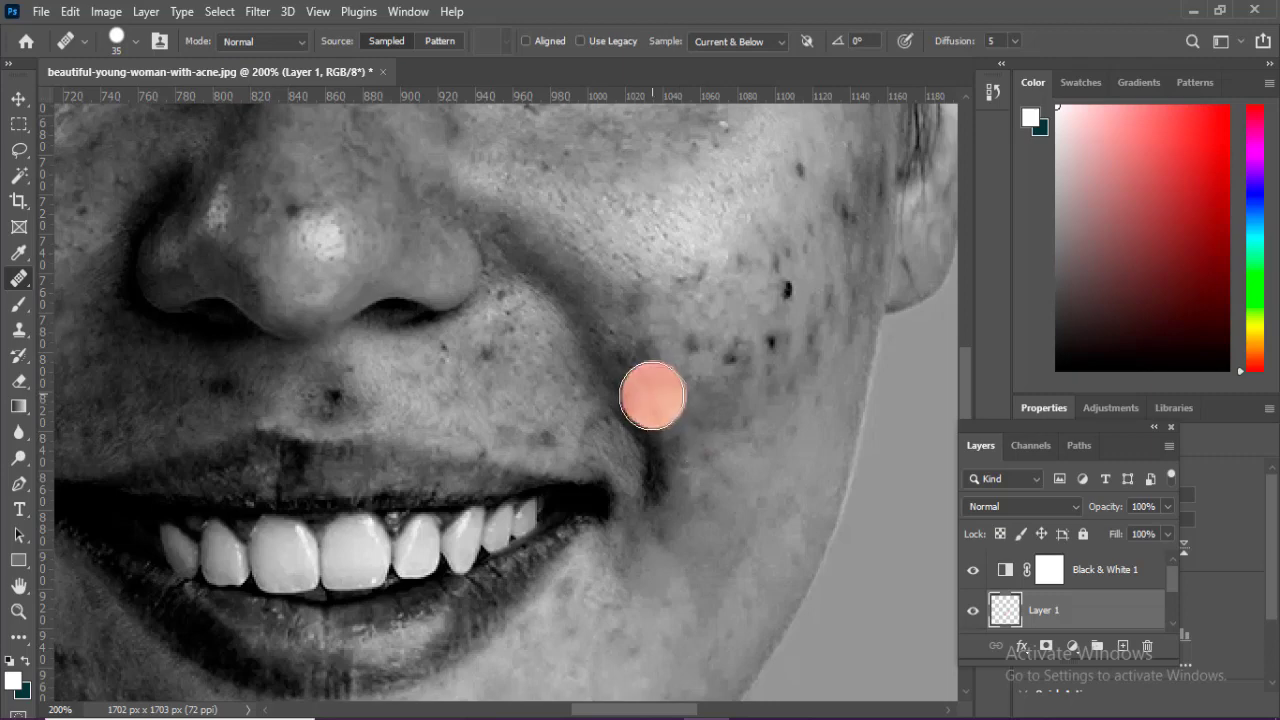
Step: Soften the dark smile crease next to the mouth corner by healing it with skin sampled around it
left_click(567, 397, "alt")
left_click(629, 428)
left_click(658, 534, "alt")
left_click(655, 467)
left_click(651, 436)
left_click(660, 533, "alt")
left_click(638, 426)
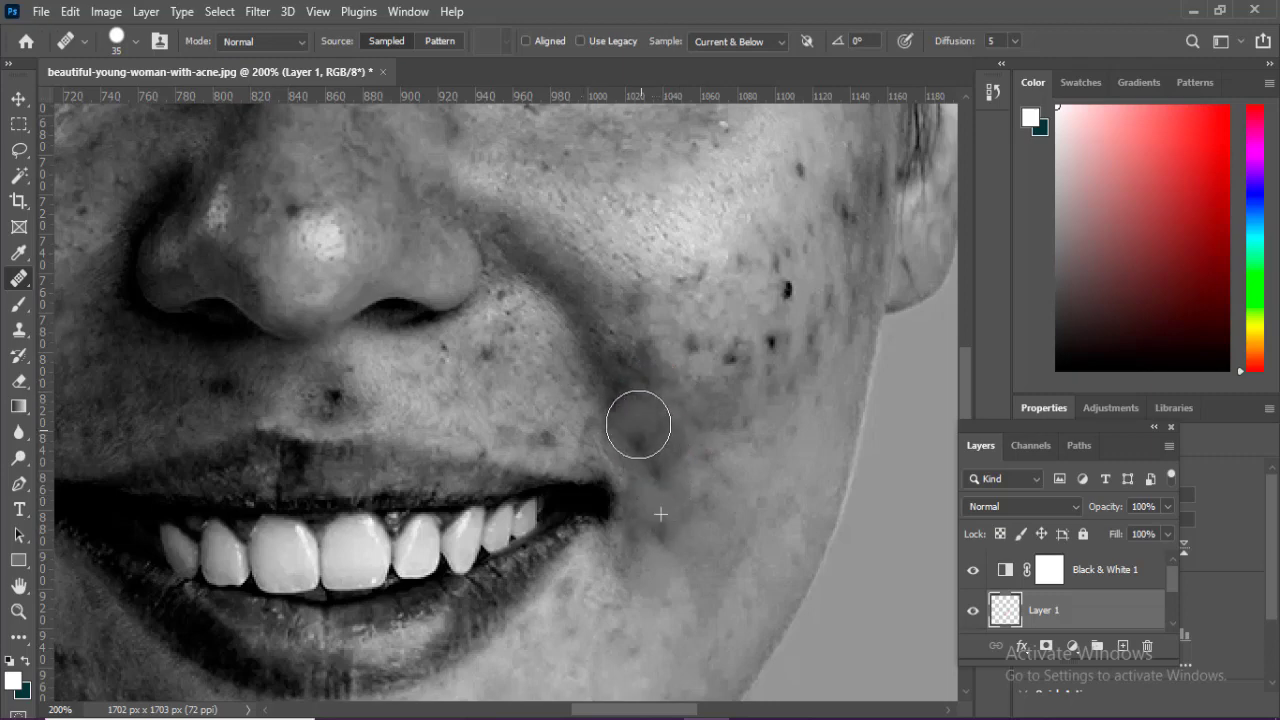
Step: Heal the dark spots on the cheek beside the smile crease and the blemishes above the upper lip
left_click(651, 472, "alt")
left_click(606, 370)
left_click_drag(707, 280, 785, 291)
left_click(726, 337)
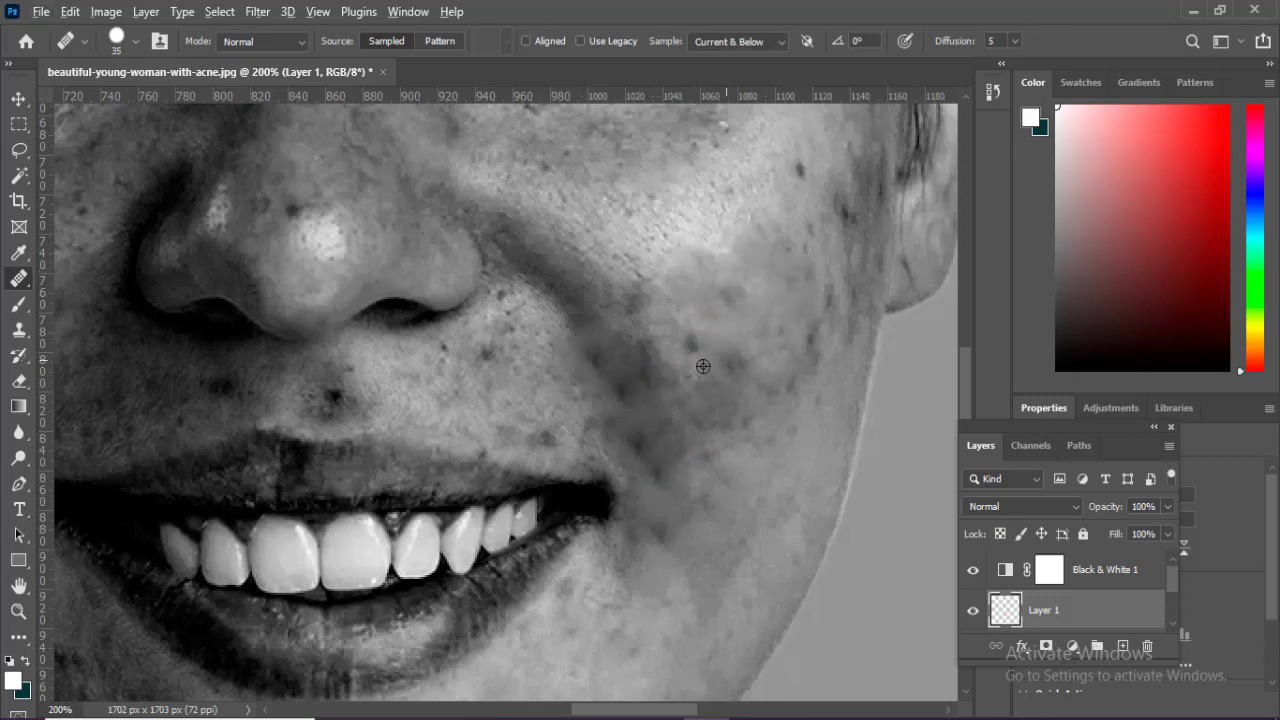
left_click(331, 398)
left_click(484, 362)
Step: Remove the dark spots on the outer cheek next to the ear using clean skin sampled nearby
left_click_drag(731, 320, 651, 451)
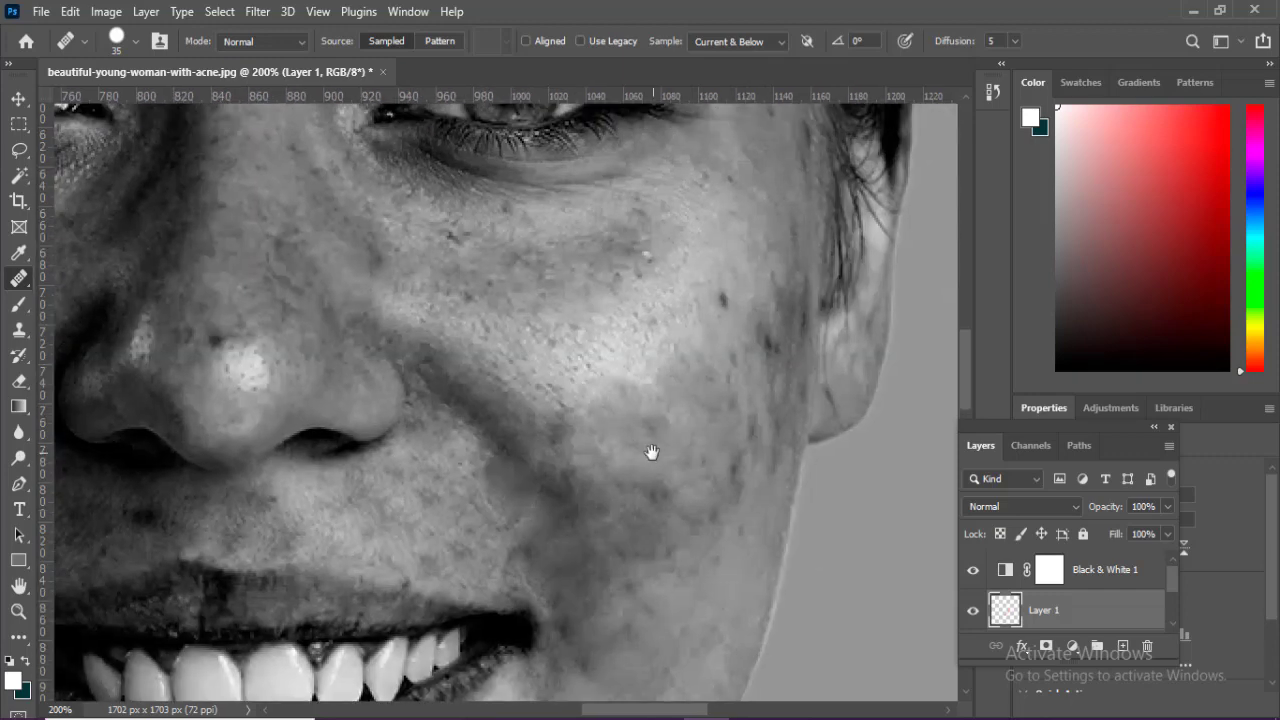
left_click(700, 346, "alt")
left_click(723, 310)
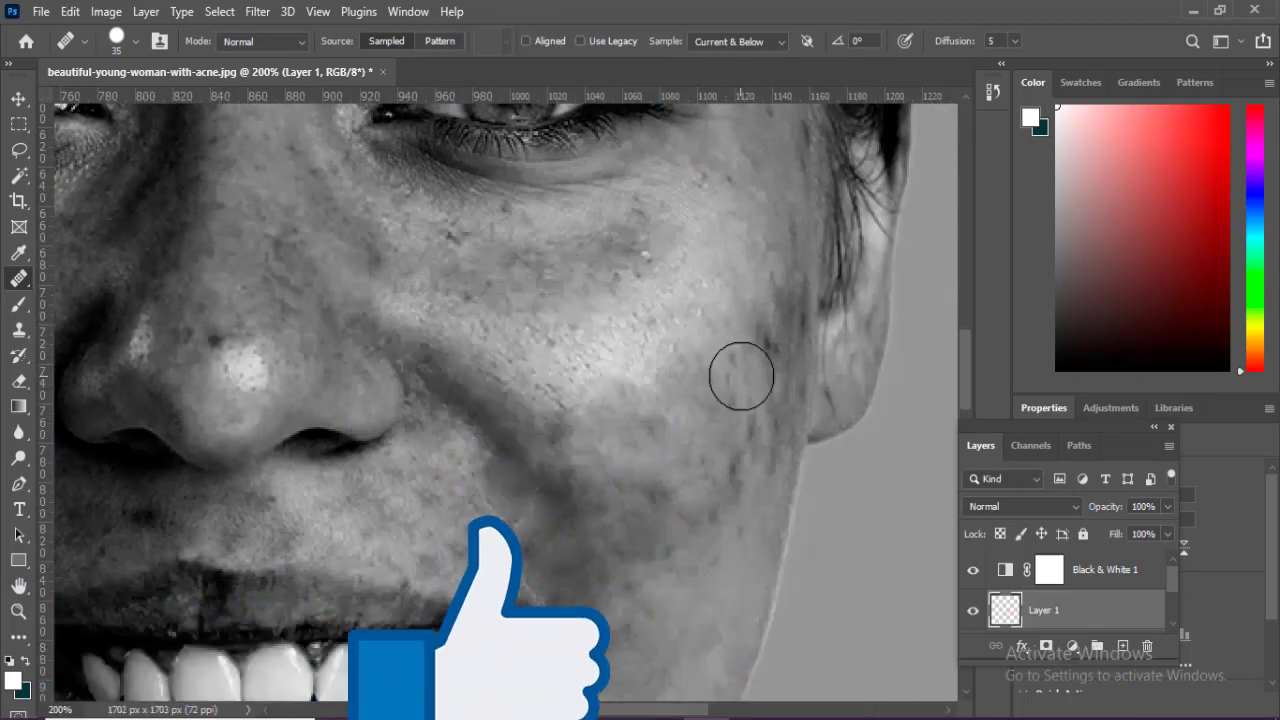
left_click_drag(748, 373, 757, 343)
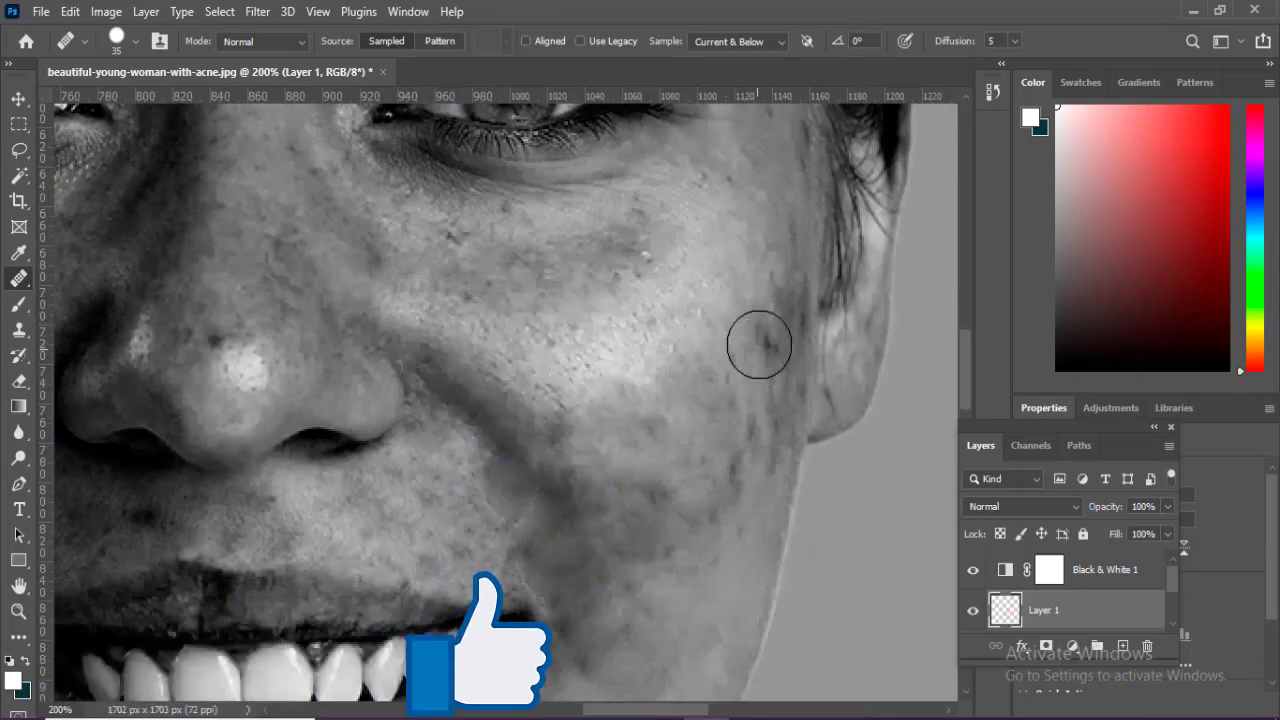
Step: Heal the blemishes on the cheek below the eye and the dark spot beside the highlight on the nose tip
left_click(637, 274)
left_click(451, 249)
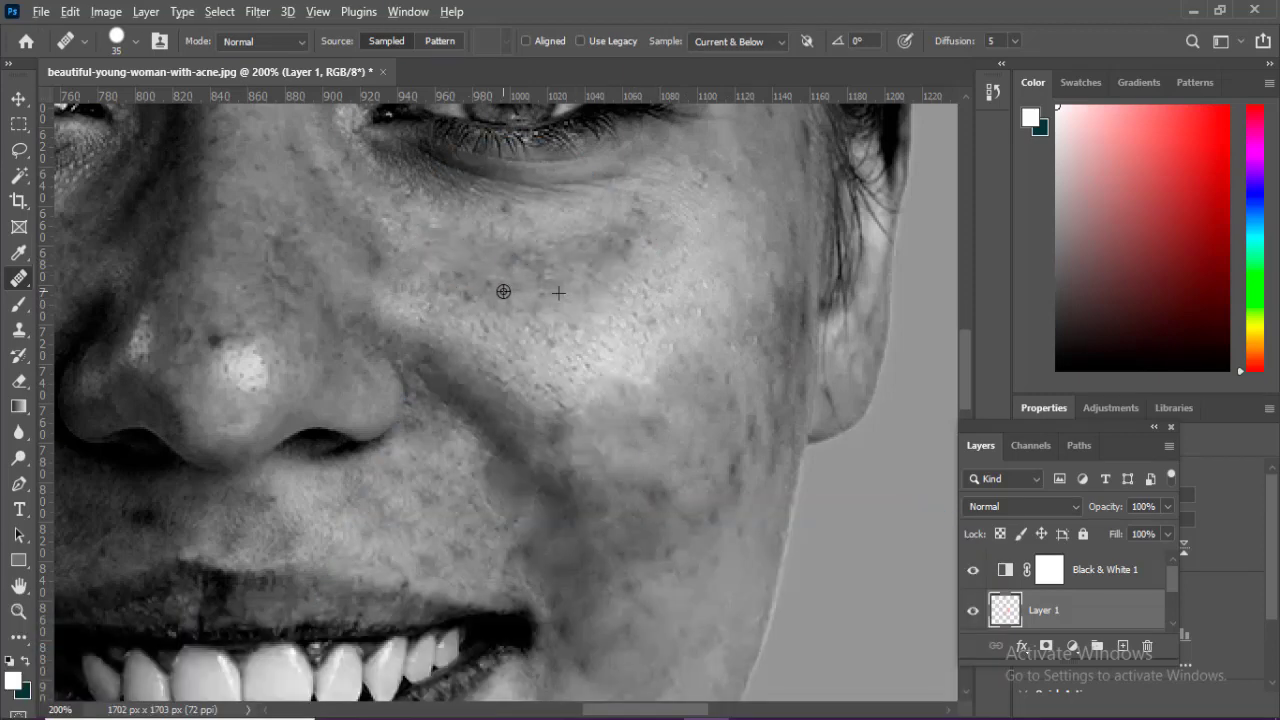
left_click(463, 283)
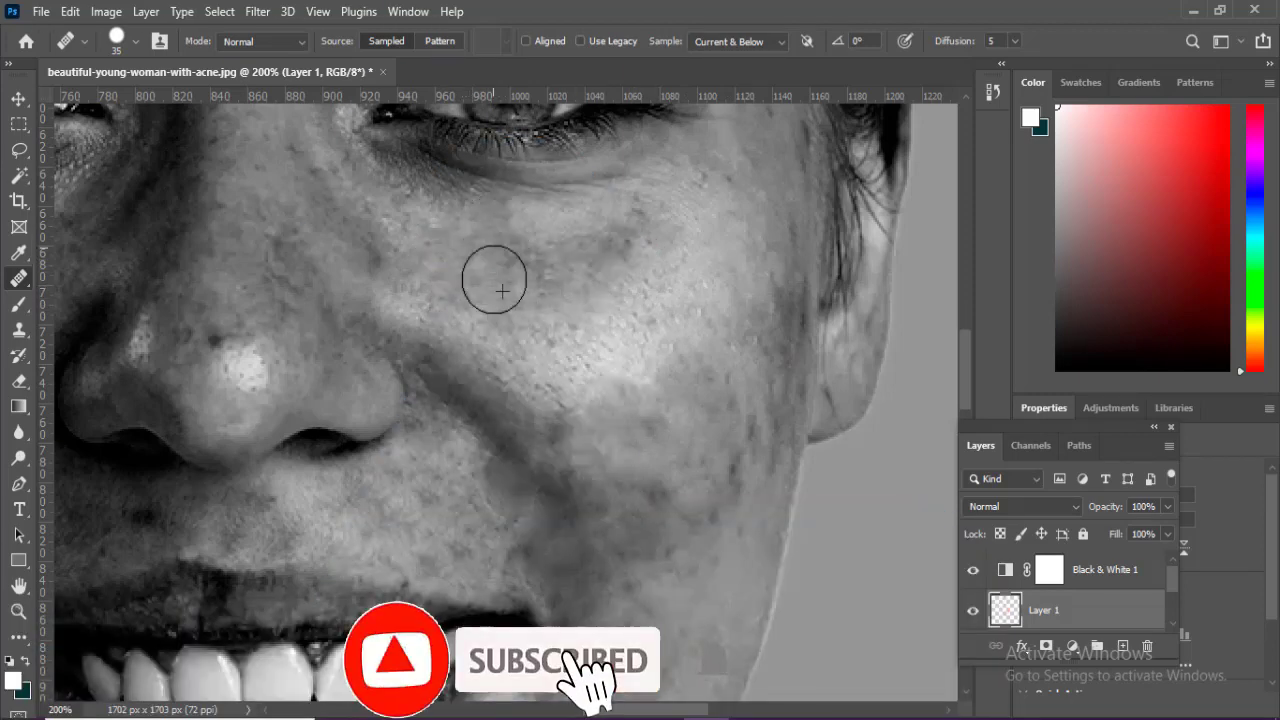
left_click(326, 317, "alt")
left_click(214, 340)
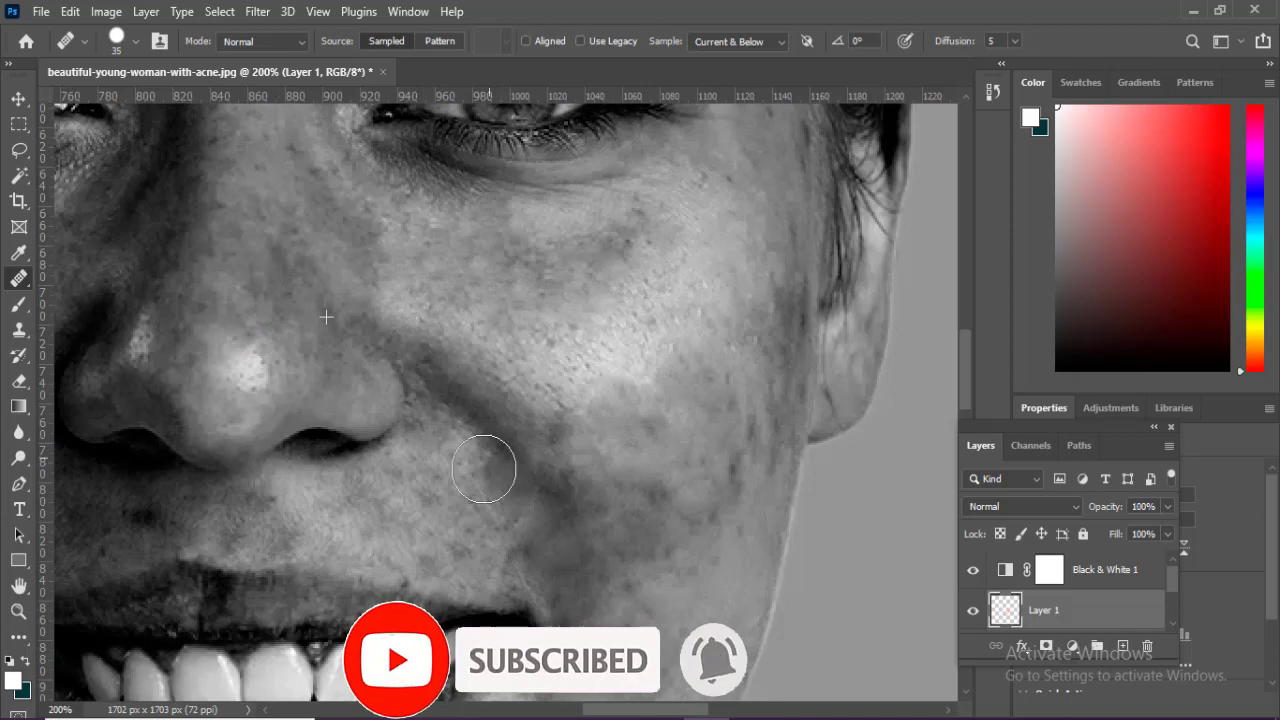
left_click(646, 514)
Step: Hide the Black & White 1 adjustment and inspect the retouched face in colour, first whole and closer up
key("ctrl+0")
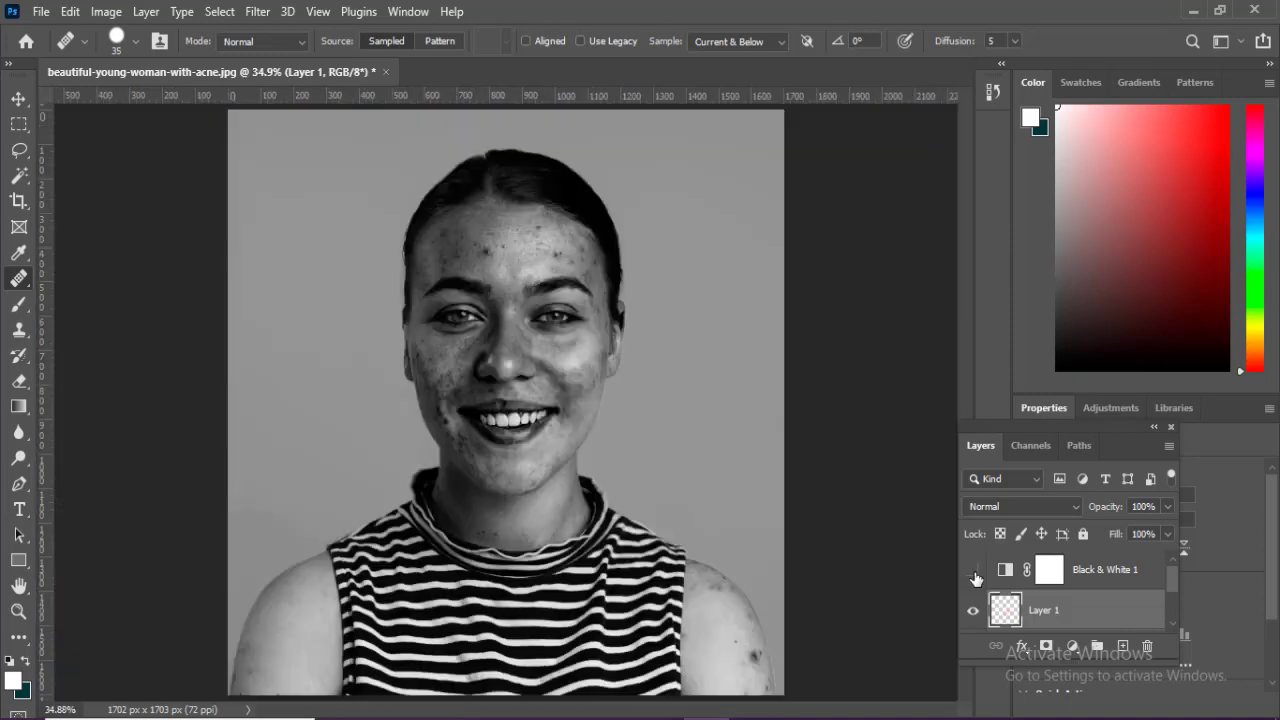
left_click(973, 569)
left_click(1115, 578)
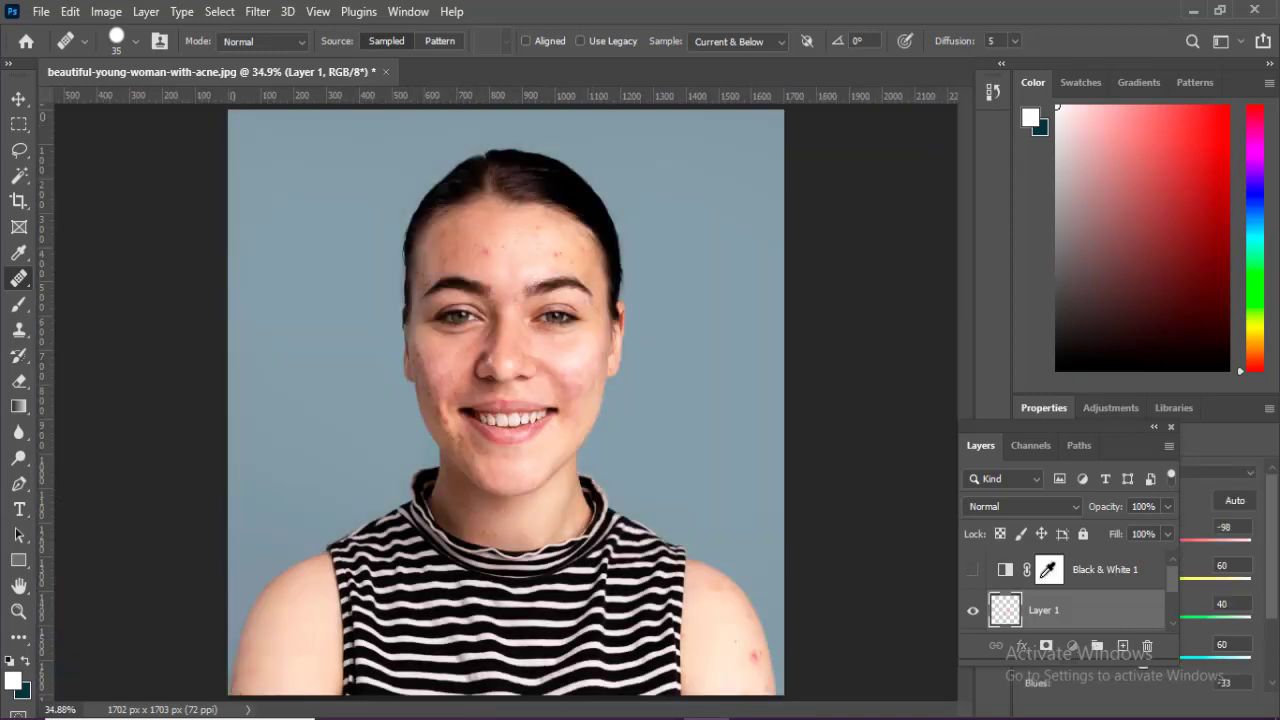
left_click(563, 400, "ctrl")
left_click(588, 428, "ctrl")
left_click_drag(588, 428, 612, 434)
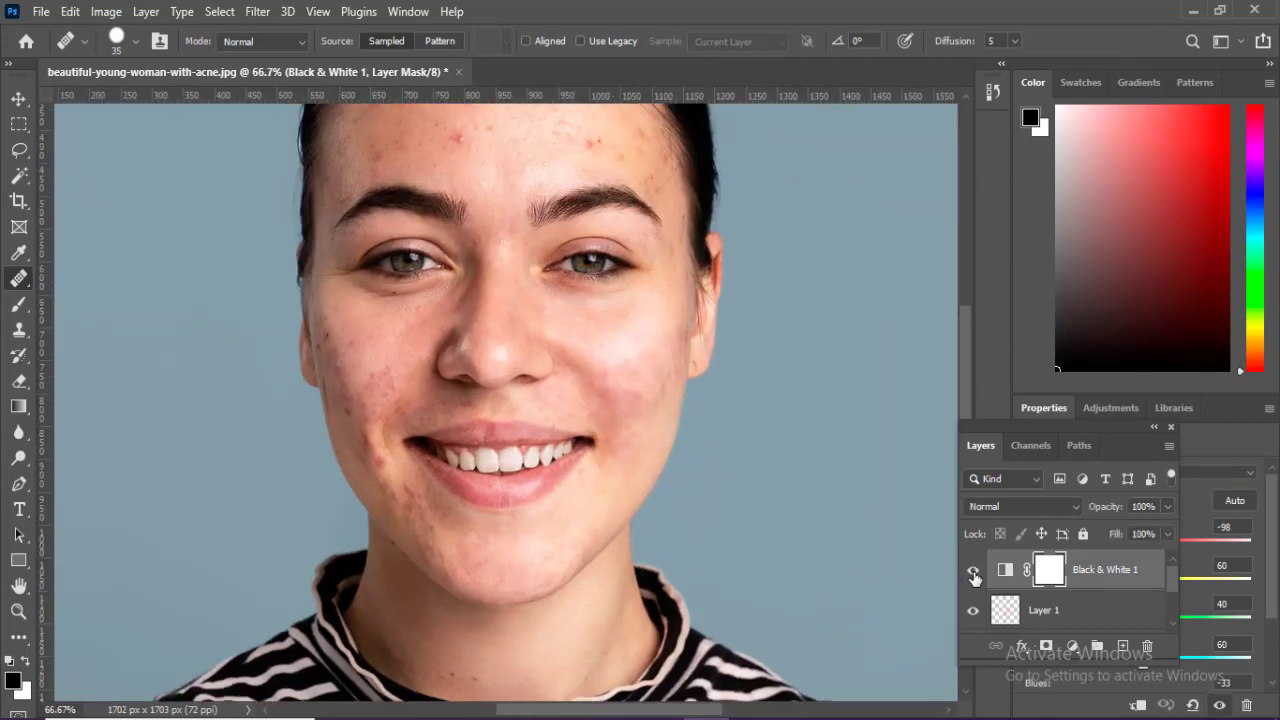
left_click(870, 540, "ctrl")
Step: Compare the skin before and after retouching by toggling the visibility of Layer 0 copy and Layer 1
scroll(1067, 597, "down", 2)
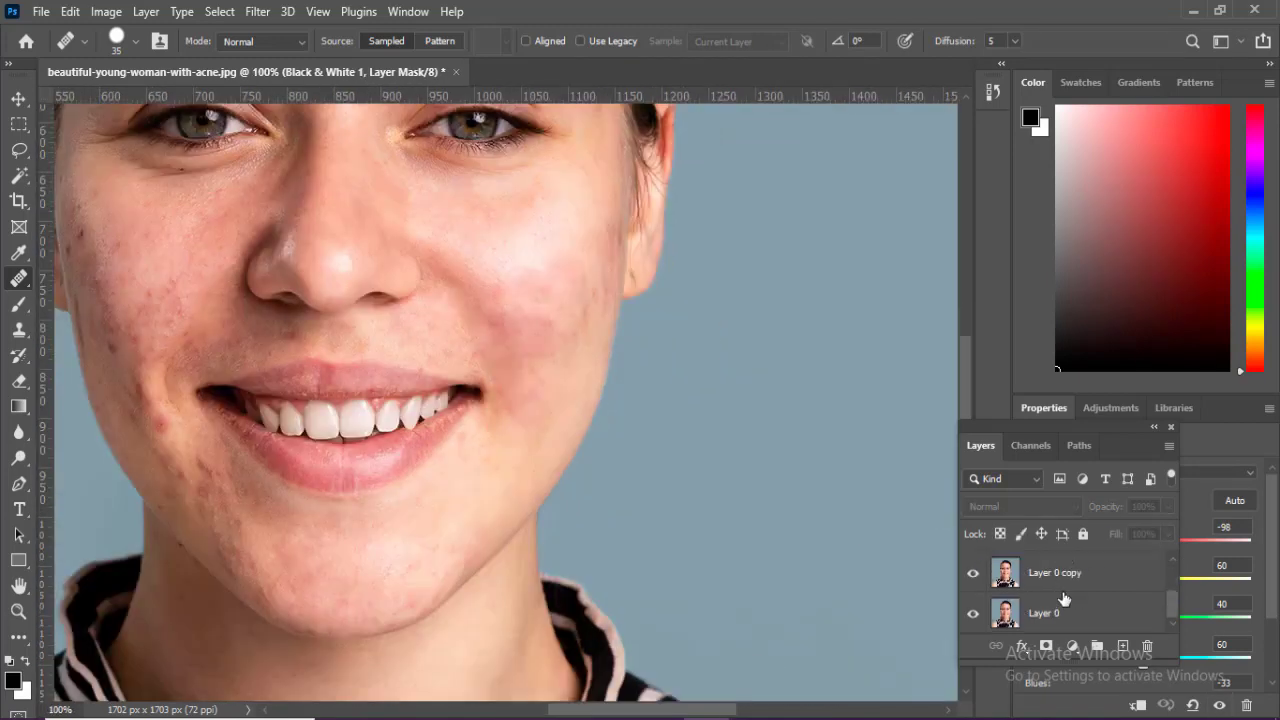
left_click(973, 575)
scroll(974, 580, "up", 1)
left_click(973, 575)
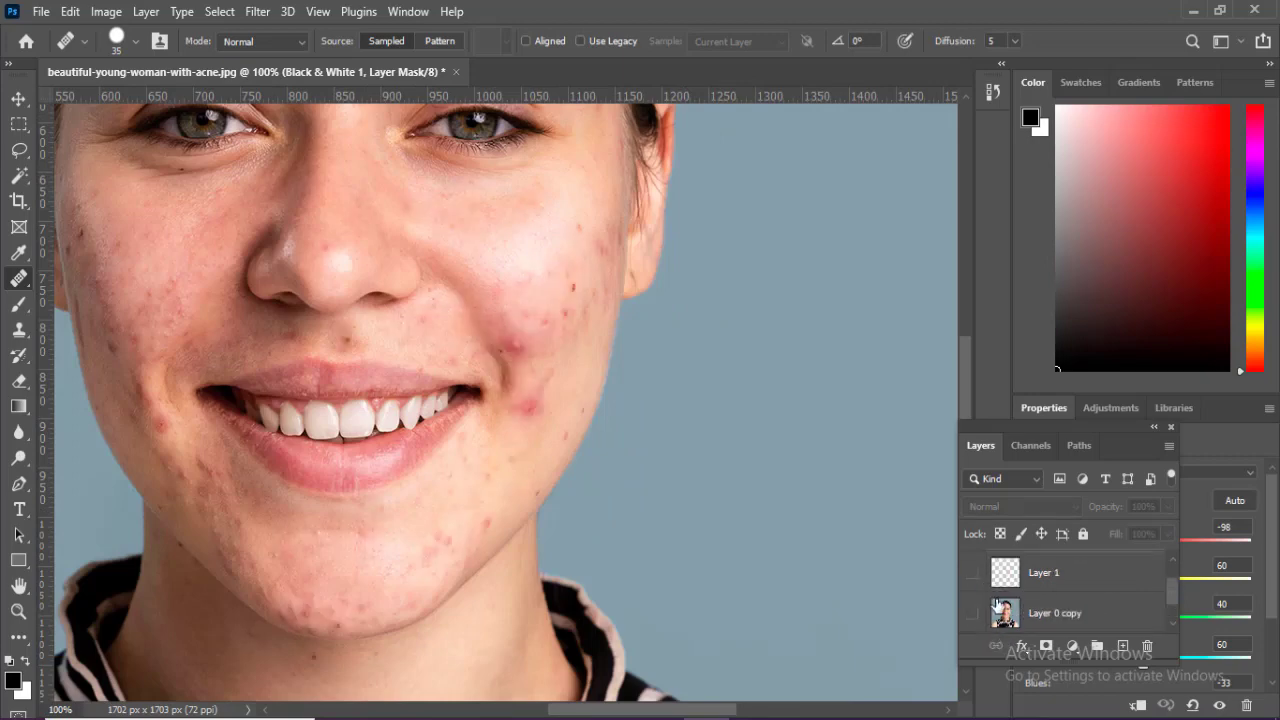
scroll(974, 590, "down", 1)
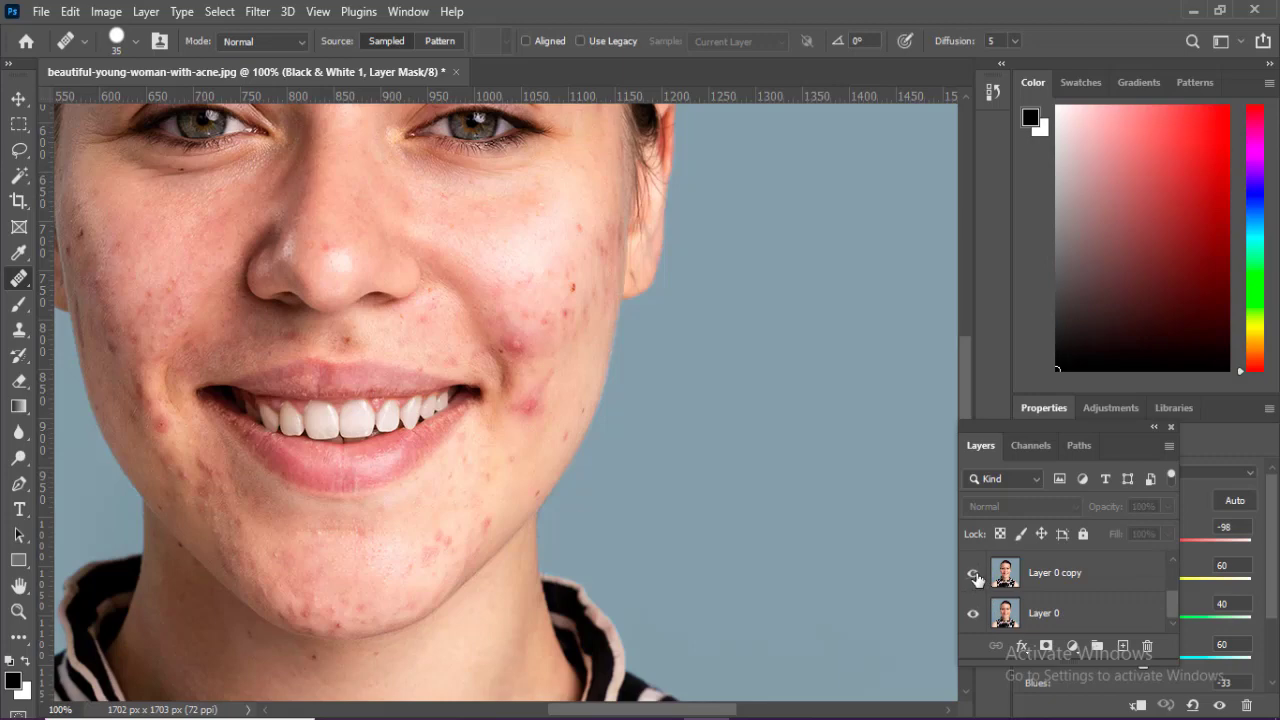
scroll(977, 620, "up", 2)
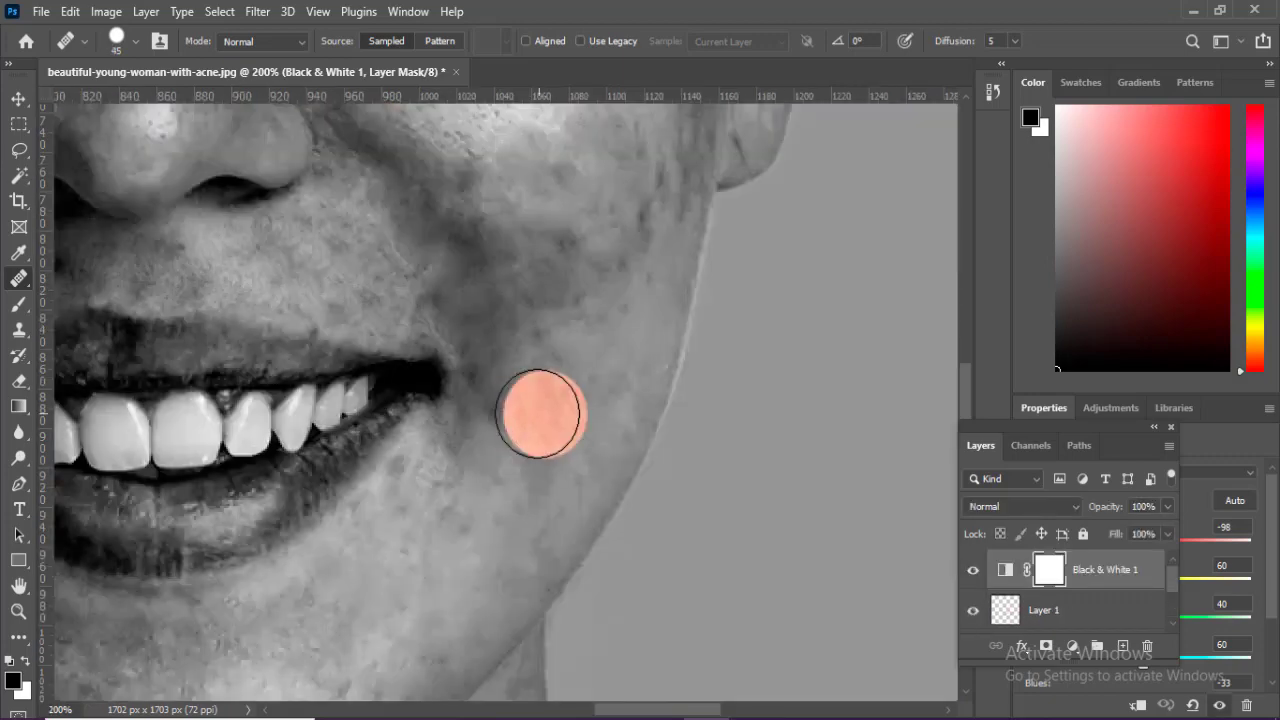
Step: Make Layer 1 active and heal the dark area beside the mouth corner and up the smile crease at 45 px
left_click_drag(490, 262, 493, 268)
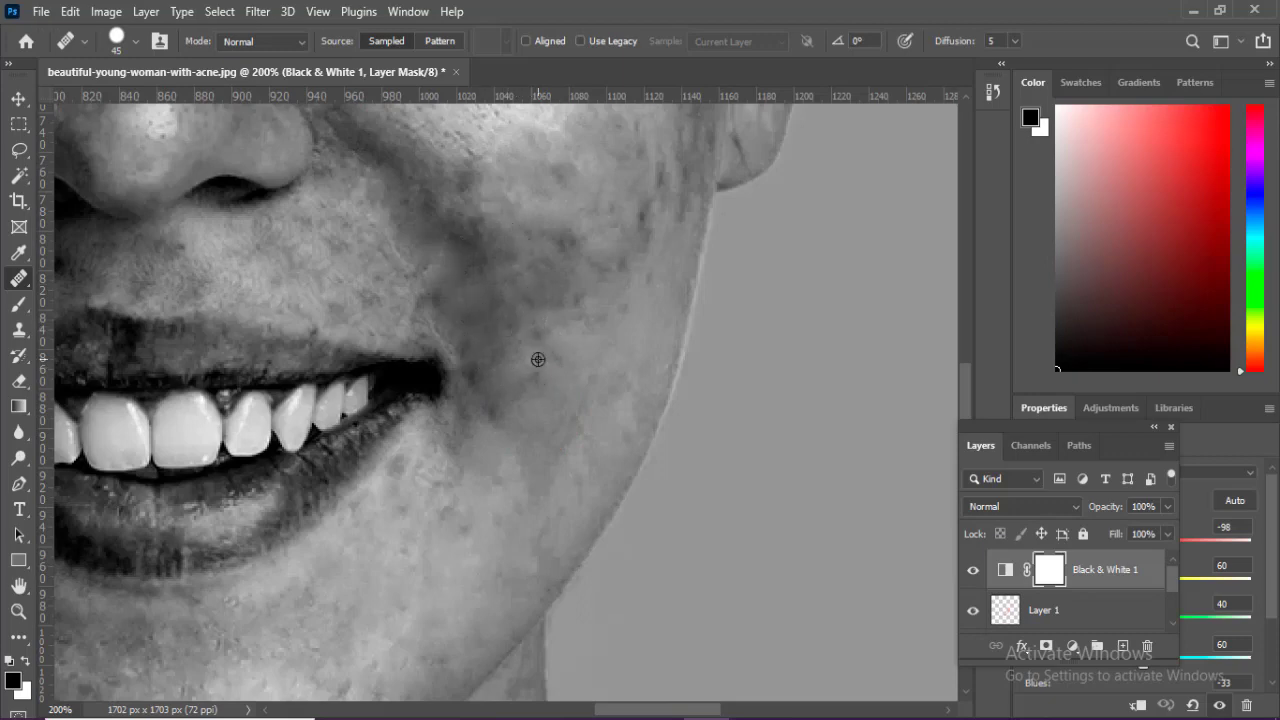
left_click(1043, 612)
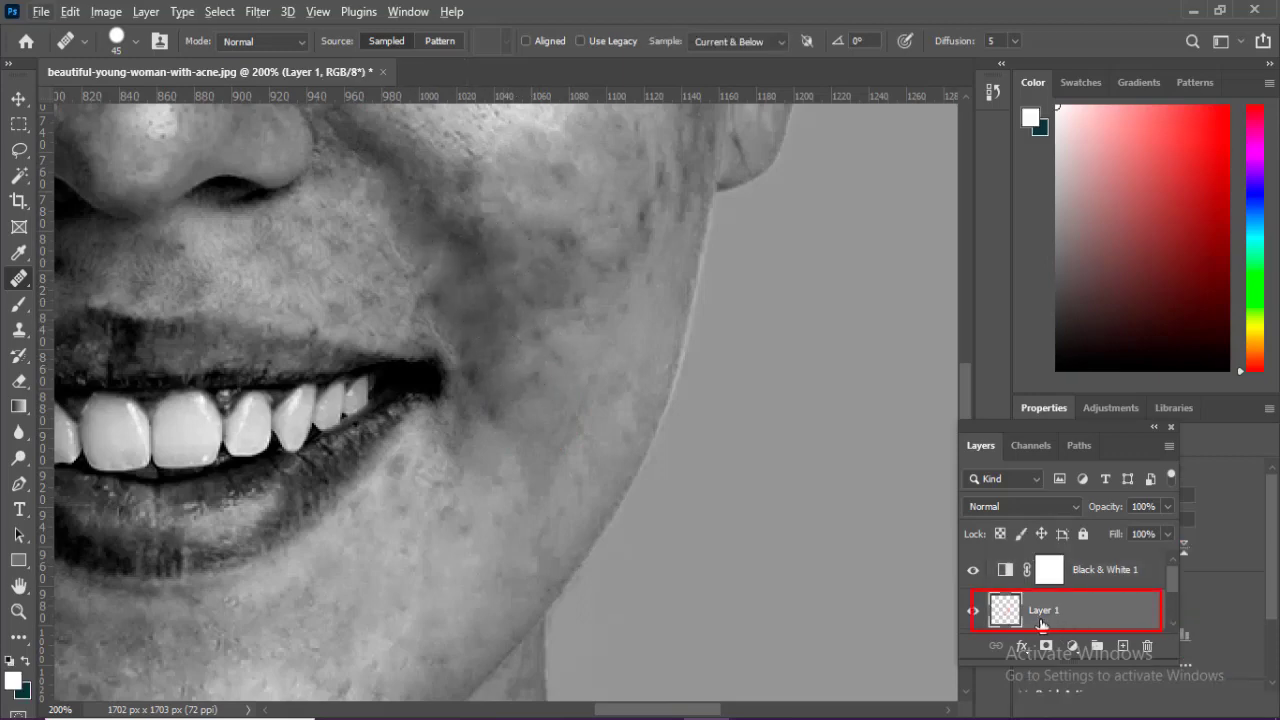
left_click(471, 459, "alt")
left_click_drag(494, 411, 497, 359)
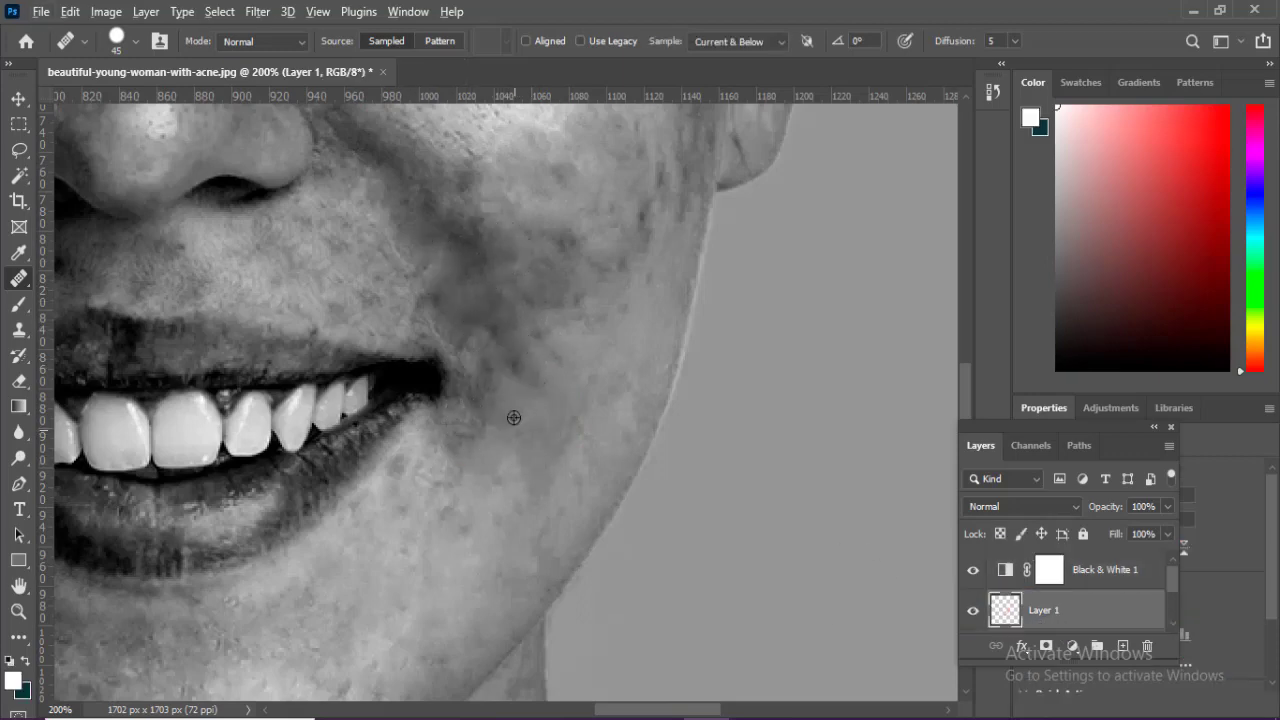
left_click(484, 314)
left_click(462, 272)
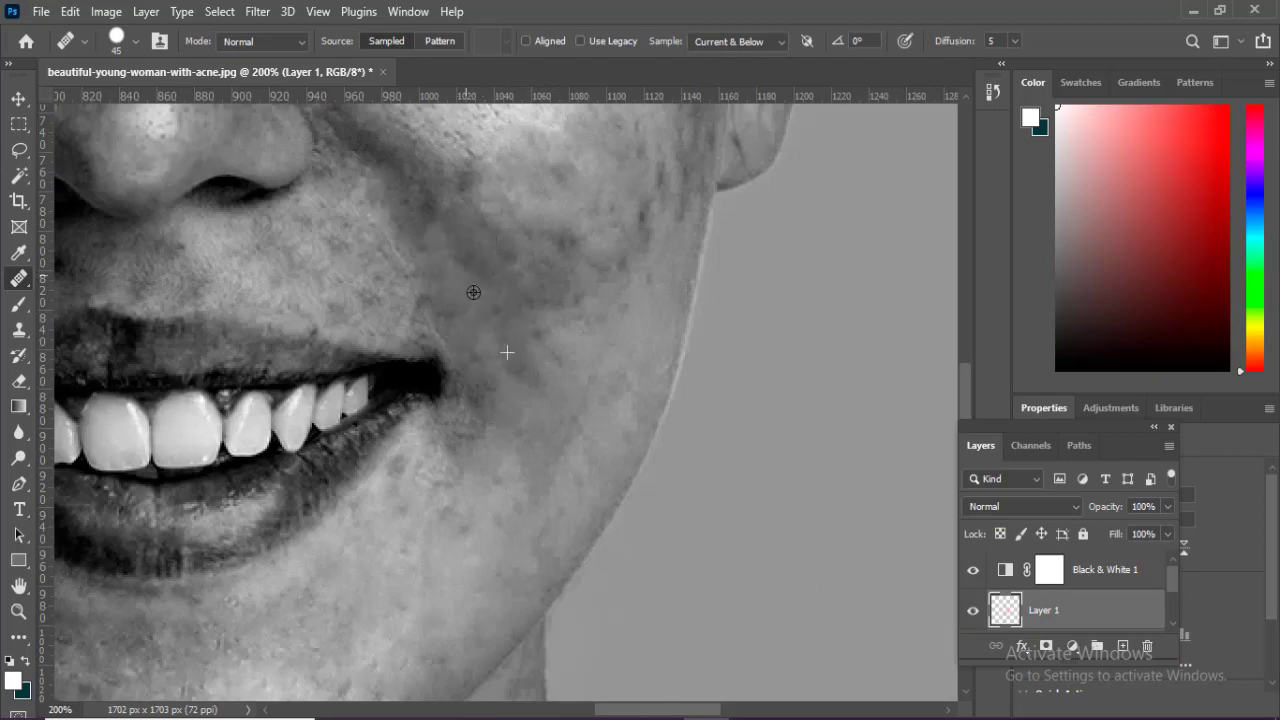
left_click_drag(443, 236, 422, 198)
Step: Reduce the Healing Brush to 35 px and soften the smile crease between the nostril and the mouth corner
left_click_drag(530, 286, 520, 479)
key("bracketleft")
key("bracketleft")
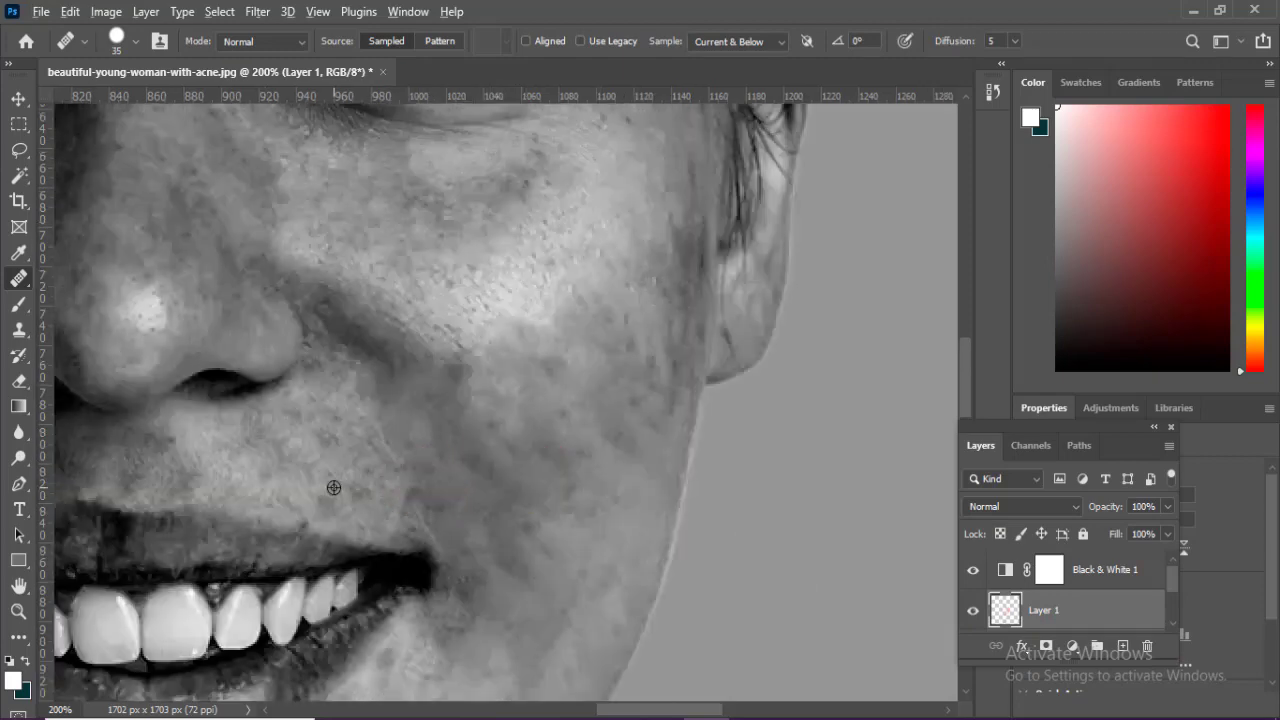
left_click(334, 489, "alt")
left_click(435, 495)
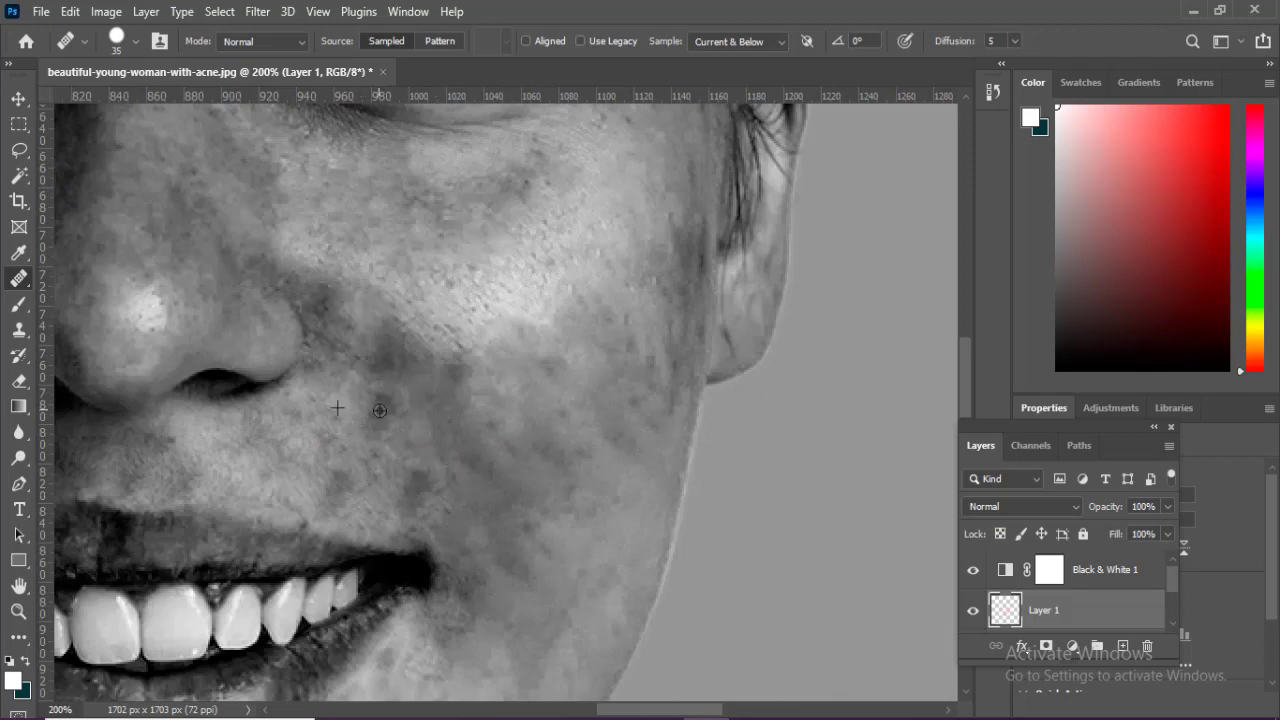
left_click_drag(400, 365, 384, 352)
Step: Heal the dark acne patches below the mouth corner on the shaded side of the chin with a 45 px brush
left_click(530, 609)
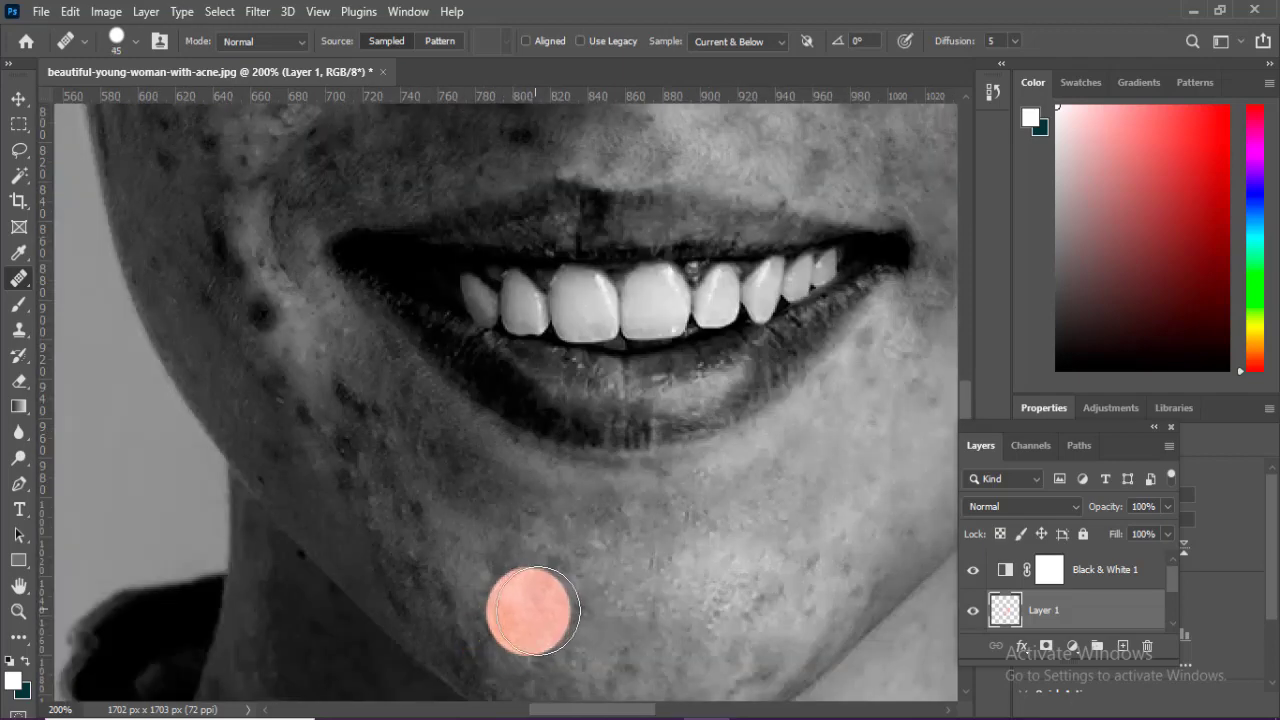
left_click(458, 595, "alt")
left_click_drag(391, 511, 372, 483)
left_click(438, 530, "alt")
left_click(340, 415)
left_click_drag(328, 408, 263, 372)
left_click(474, 526, "alt")
left_click_drag(450, 485, 422, 461)
Step: Reduce the Healing Brush to 30 px and clear the small dark spots along the shaded jawline beside the chin
left_click_drag(500, 602, 493, 482)
key("bracketleft")
key("bracketleft")
key("bracketleft")
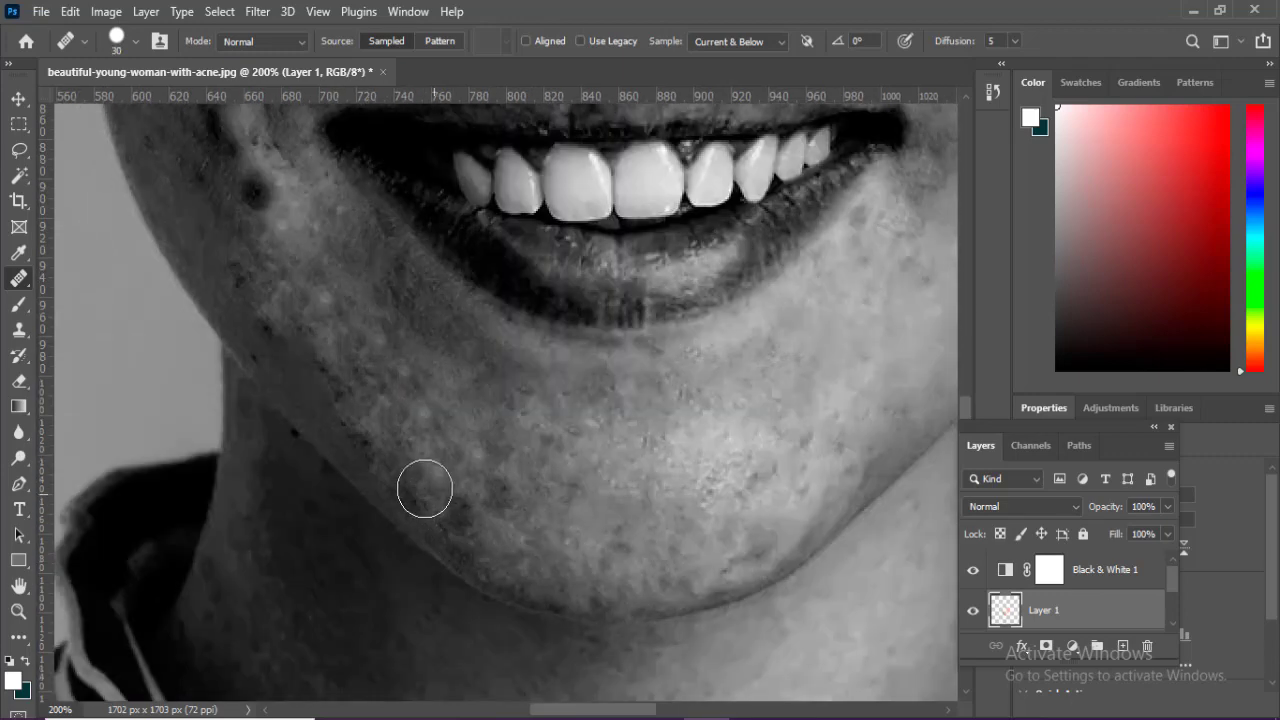
left_click(438, 500, "alt")
mouse_move(376, 466)
left_mouse_down()
mouse_move(353, 438)
mouse_move(447, 503)
mouse_move(353, 438)
left_mouse_up()
left_click(398, 415, "alt")
left_click(371, 443, "alt")
left_click(540, 551, "alt")
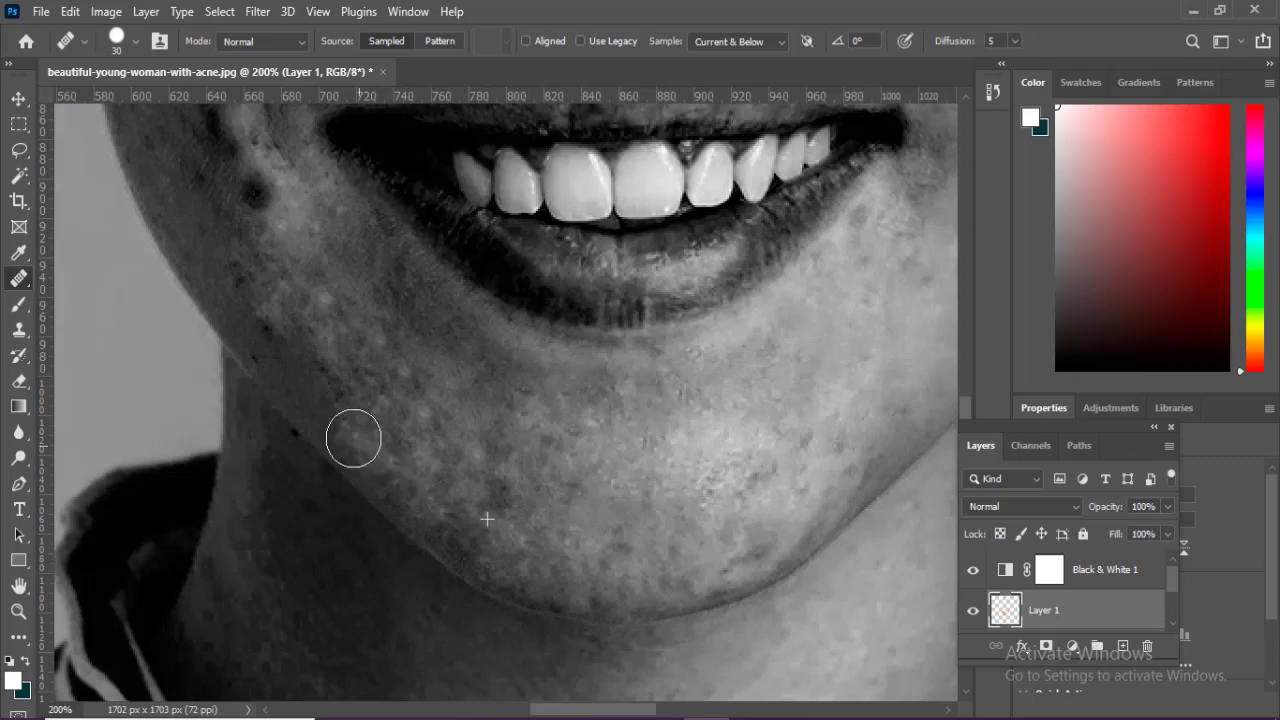
left_click(370, 385, "alt")
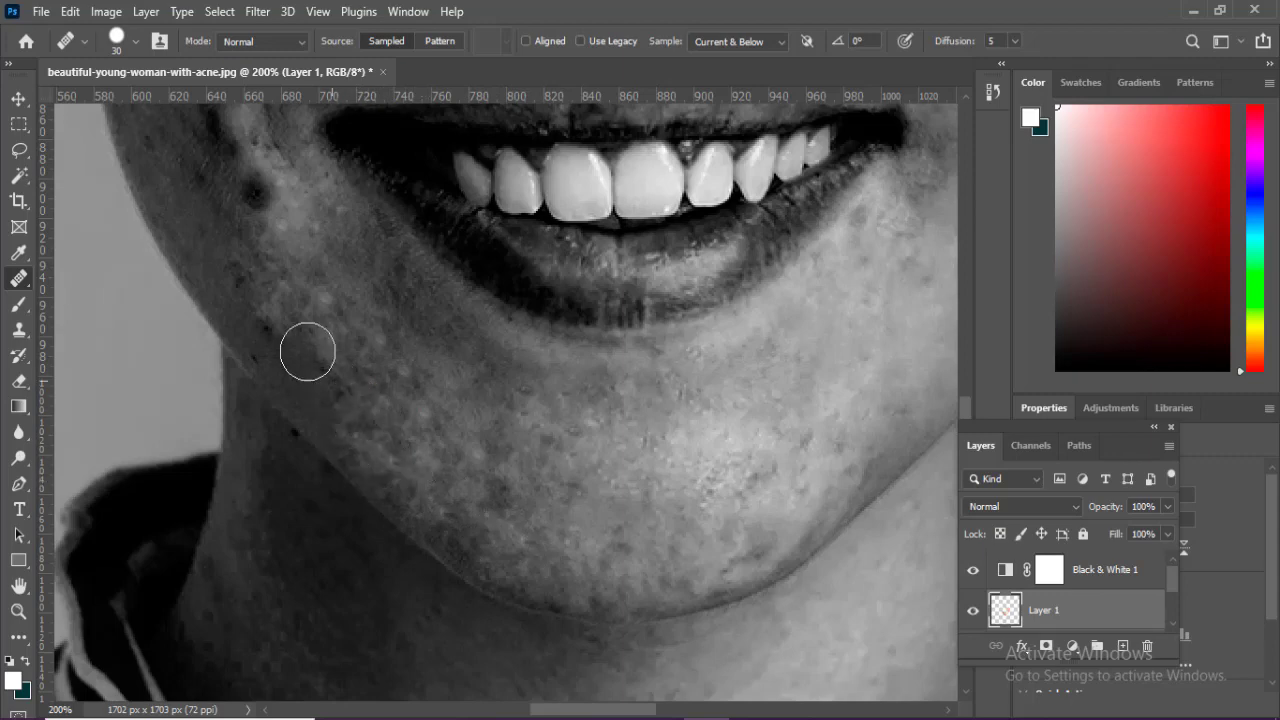
left_click(343, 351, "alt")
Step: Heal the spots on the shaded lower cheek, above the upper lip and at the mouth corner with a 40 px brush
left_click_drag(373, 343, 430, 456)
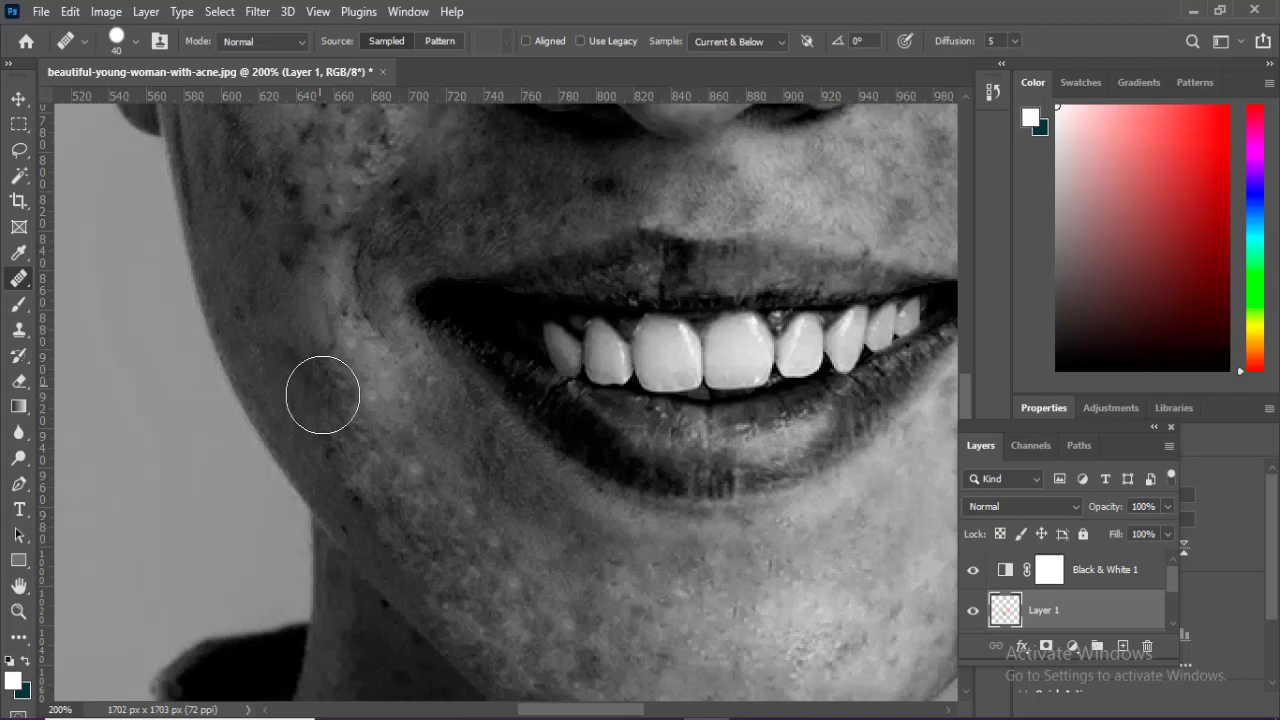
left_click(322, 394)
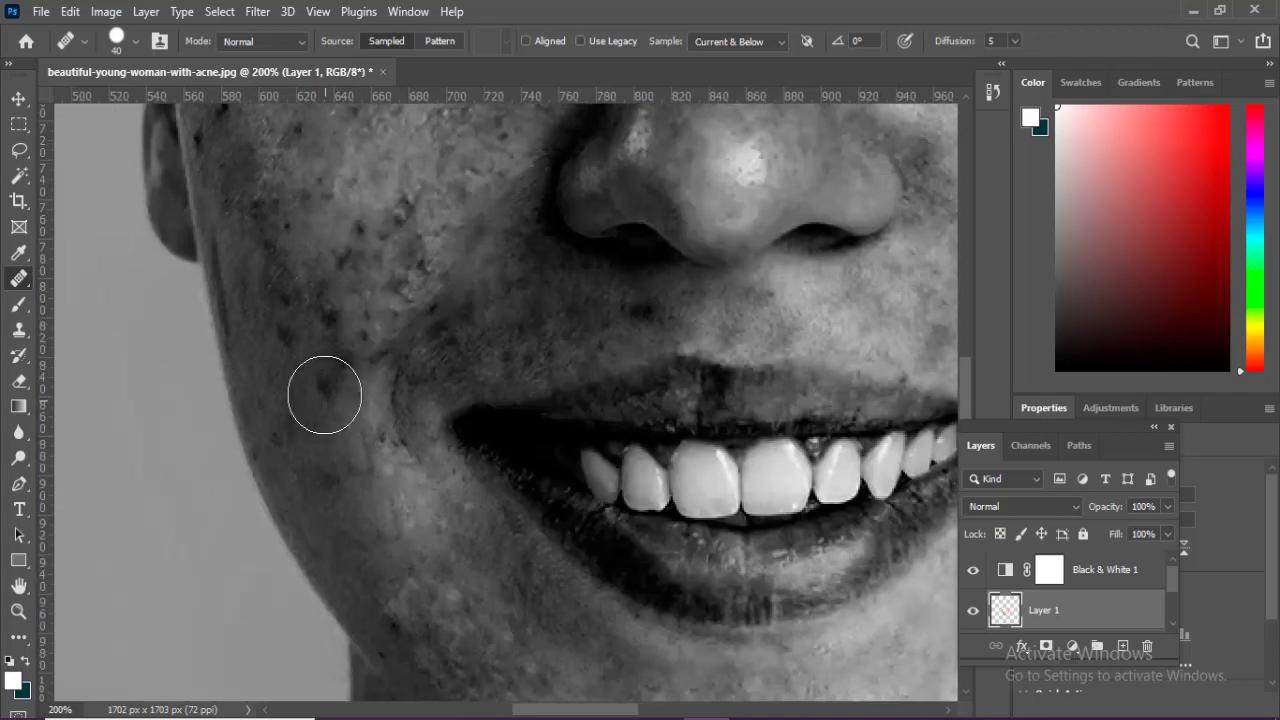
left_click(343, 285, "alt")
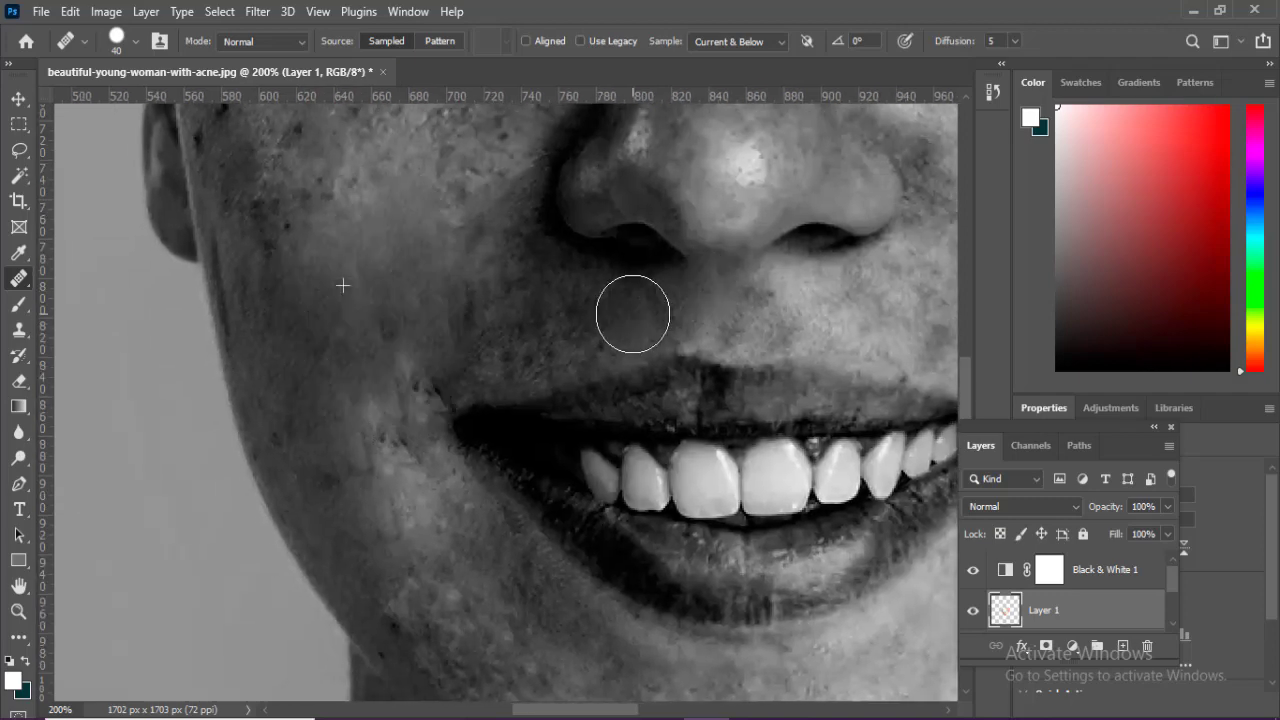
left_click(420, 404)
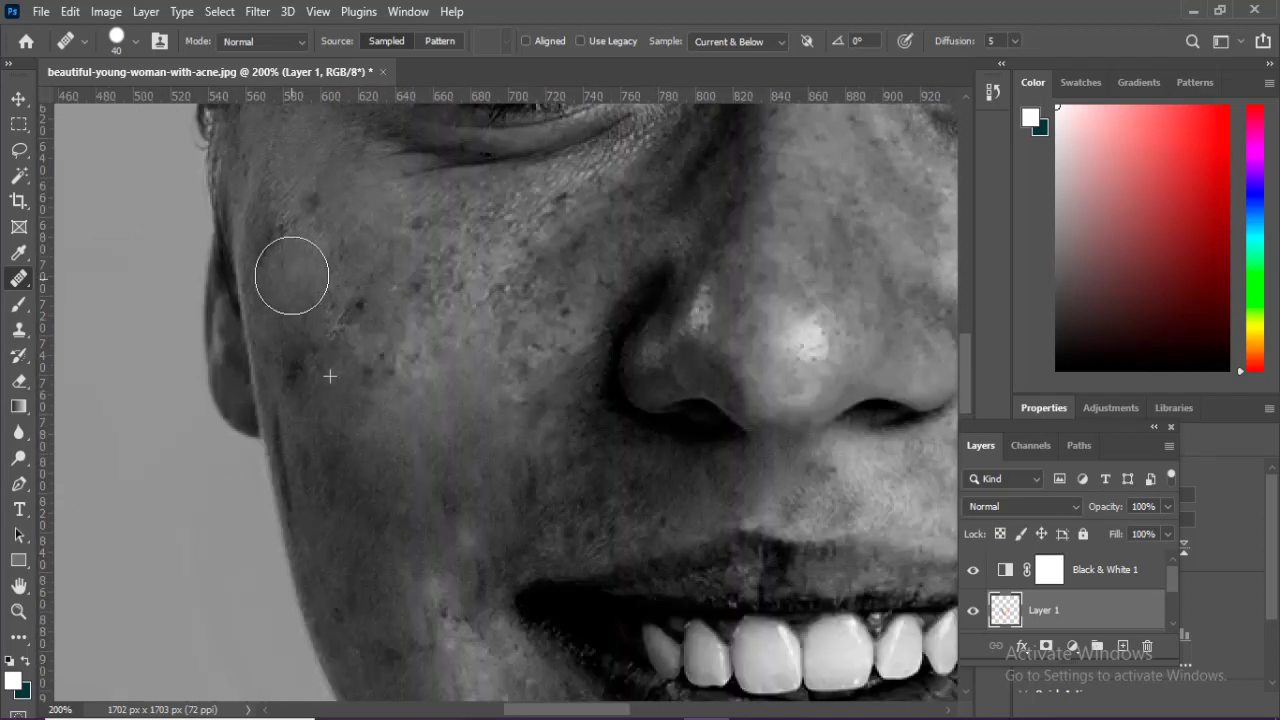
Step: Heal the dark spots across the shaded cheek, from beside the ear to the side of the nose
left_click(302, 325, "alt")
left_click(281, 212)
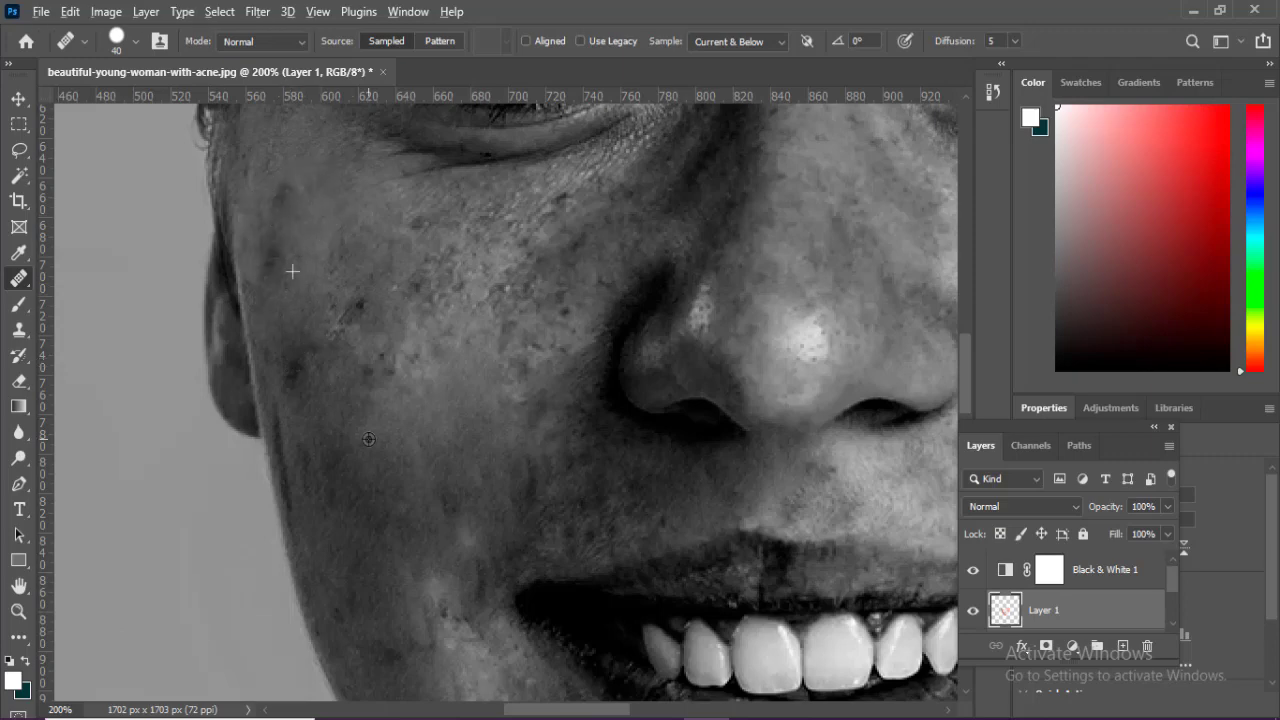
left_click(294, 357)
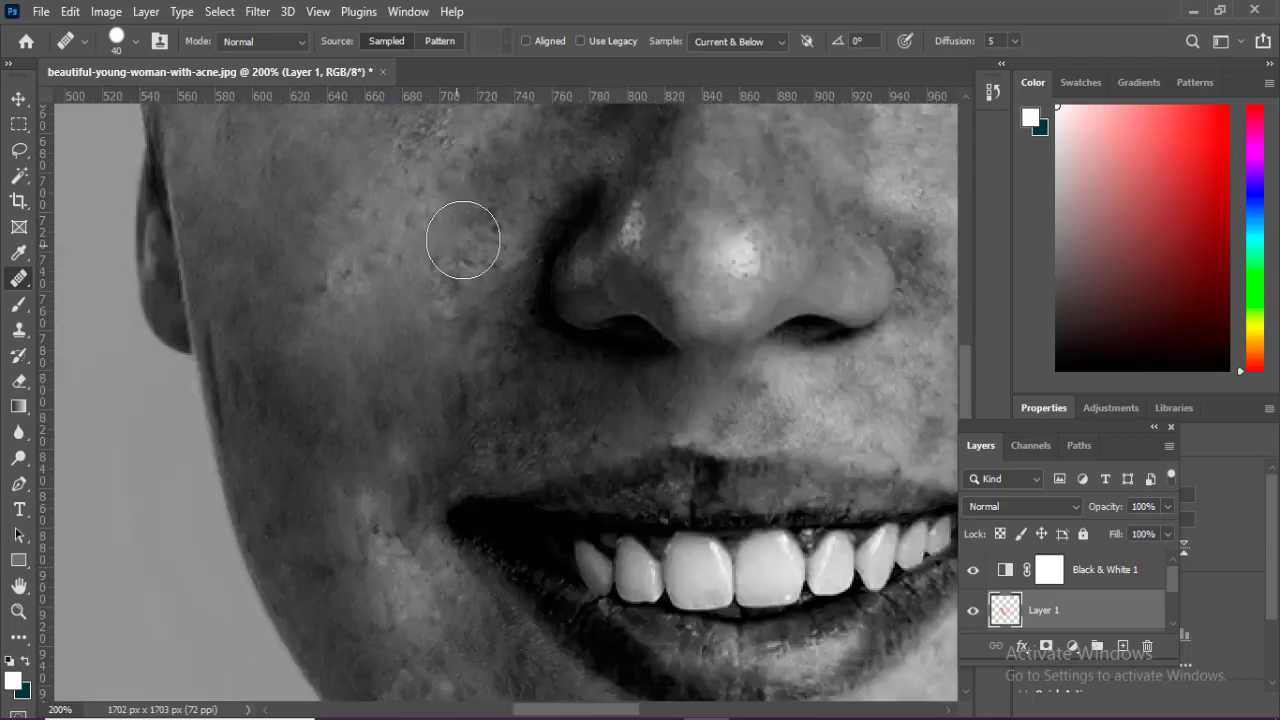
left_click(470, 245)
left_click(437, 329)
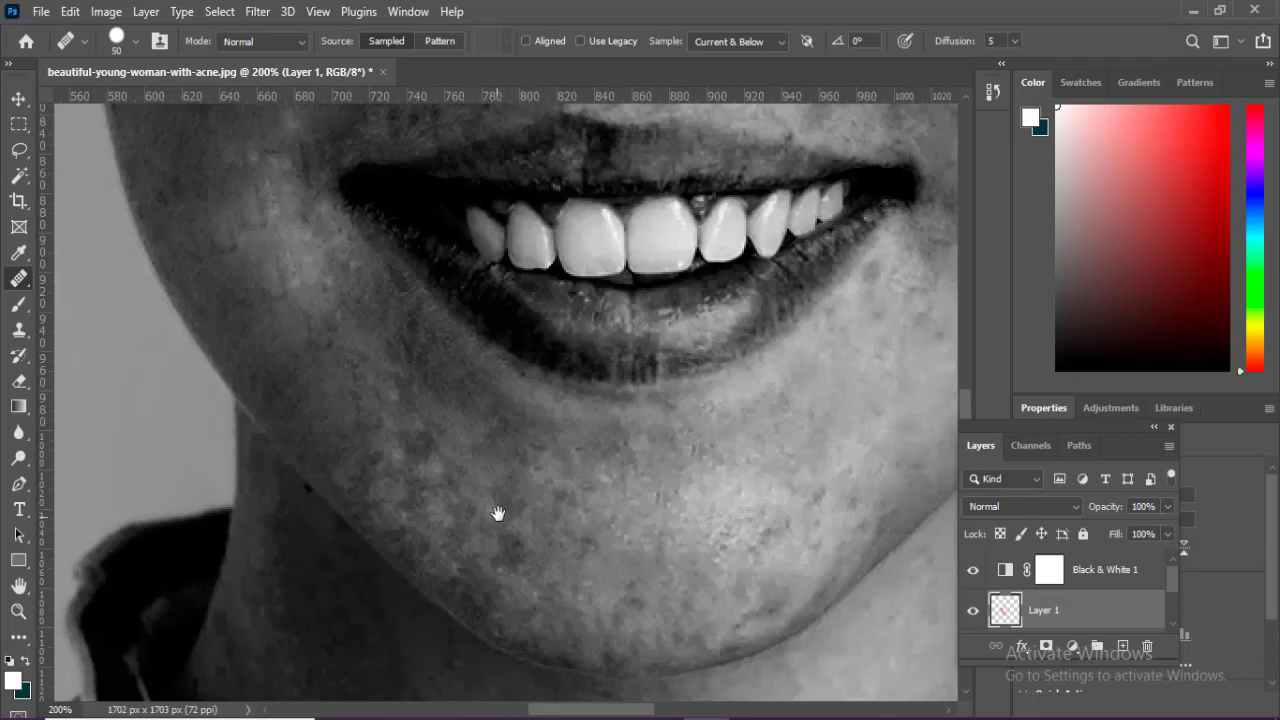
Step: Reduce the Healing Brush to 25 px and remove the small black mole on the neck under the shaded jawline
left_click_drag(498, 510, 500, 430)
key("bracketleft")
key("bracketleft")
key("bracketleft")
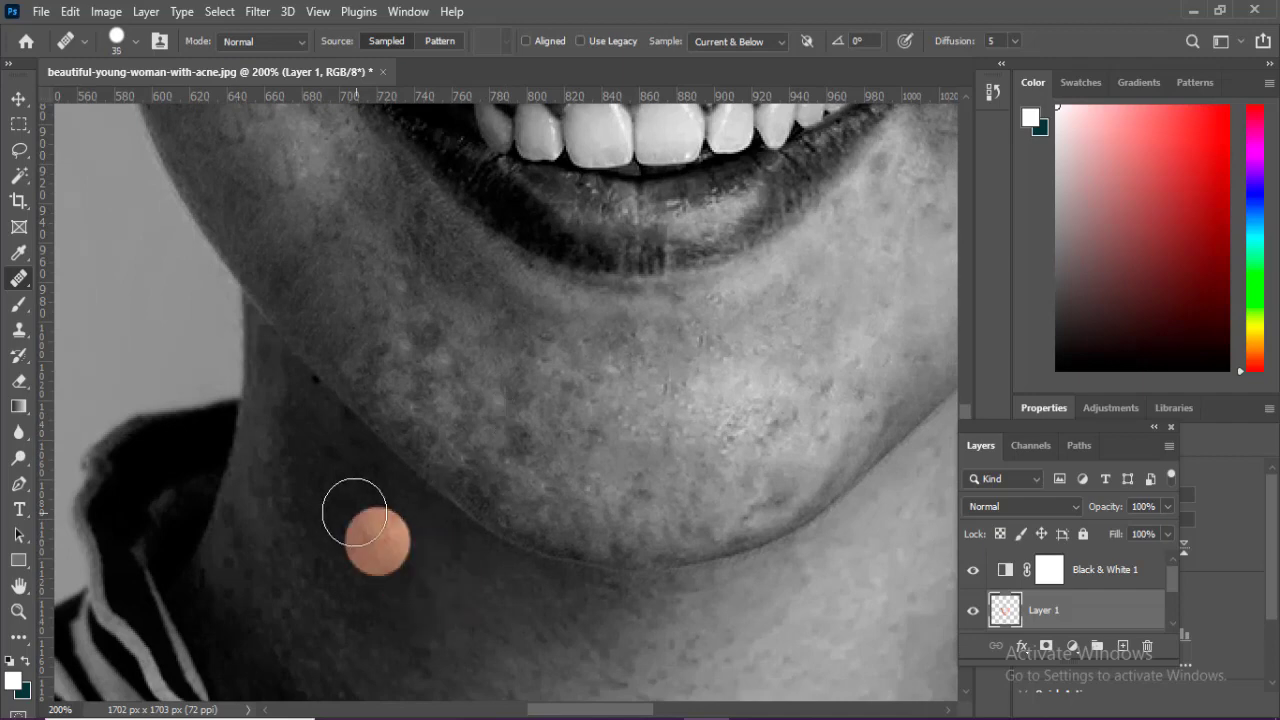
left_click(331, 466, "alt")
key("bracketleft")
key("bracketleft")
left_click(306, 391)
left_click(387, 527)
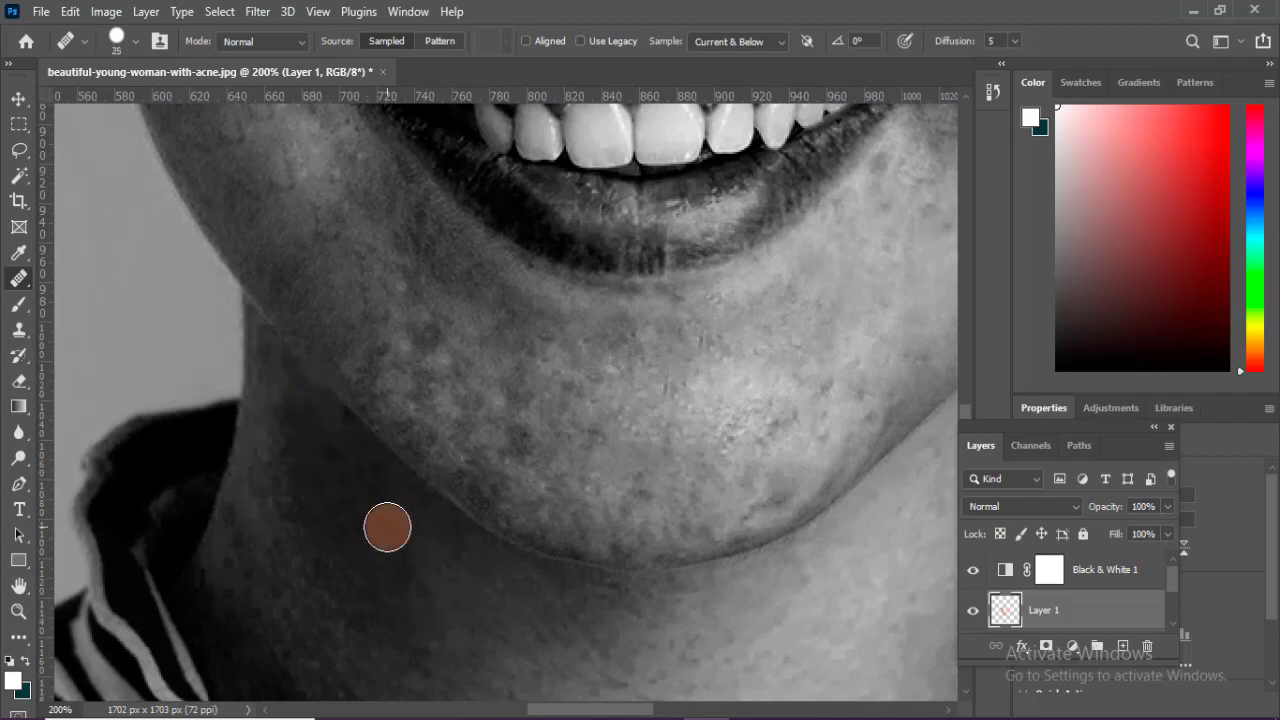
Step: Enlarge the Healing Brush to 35 px and heal the dark spots across the chin and its shaded side
left_click_drag(584, 512, 556, 518)
key("bracketright")
left_click(590, 457)
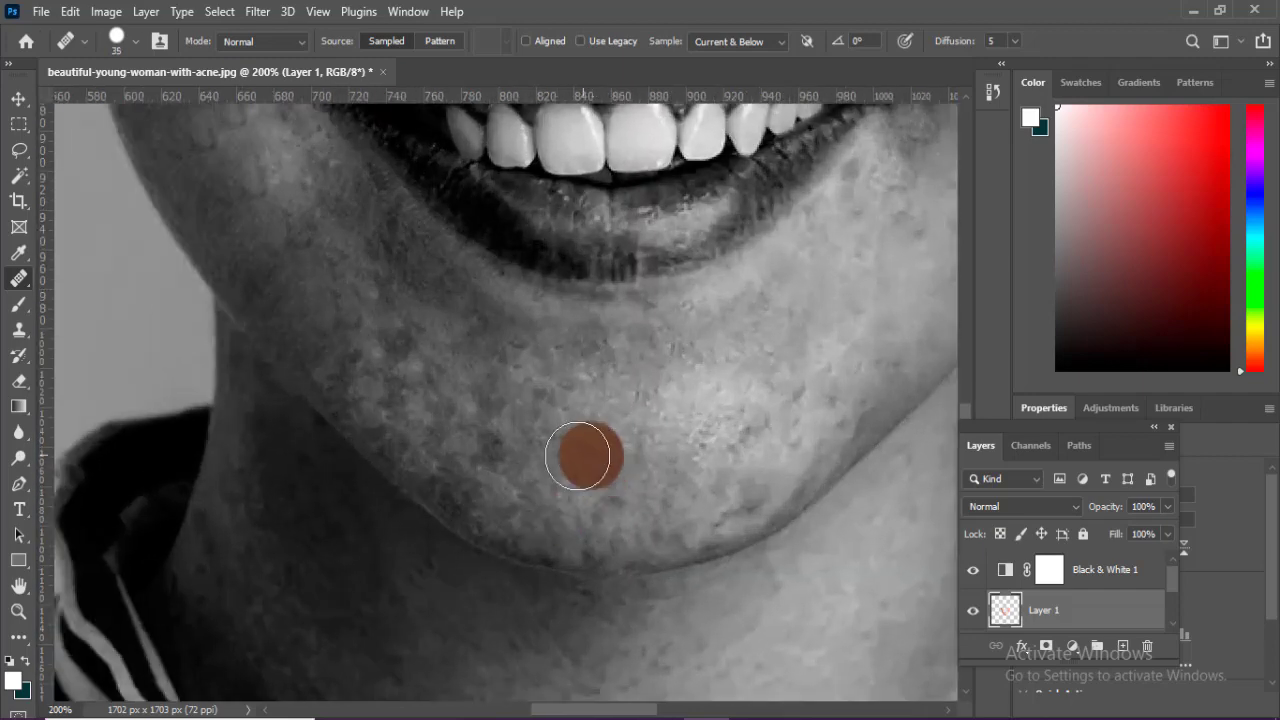
left_click(557, 466, "alt")
left_click(486, 444)
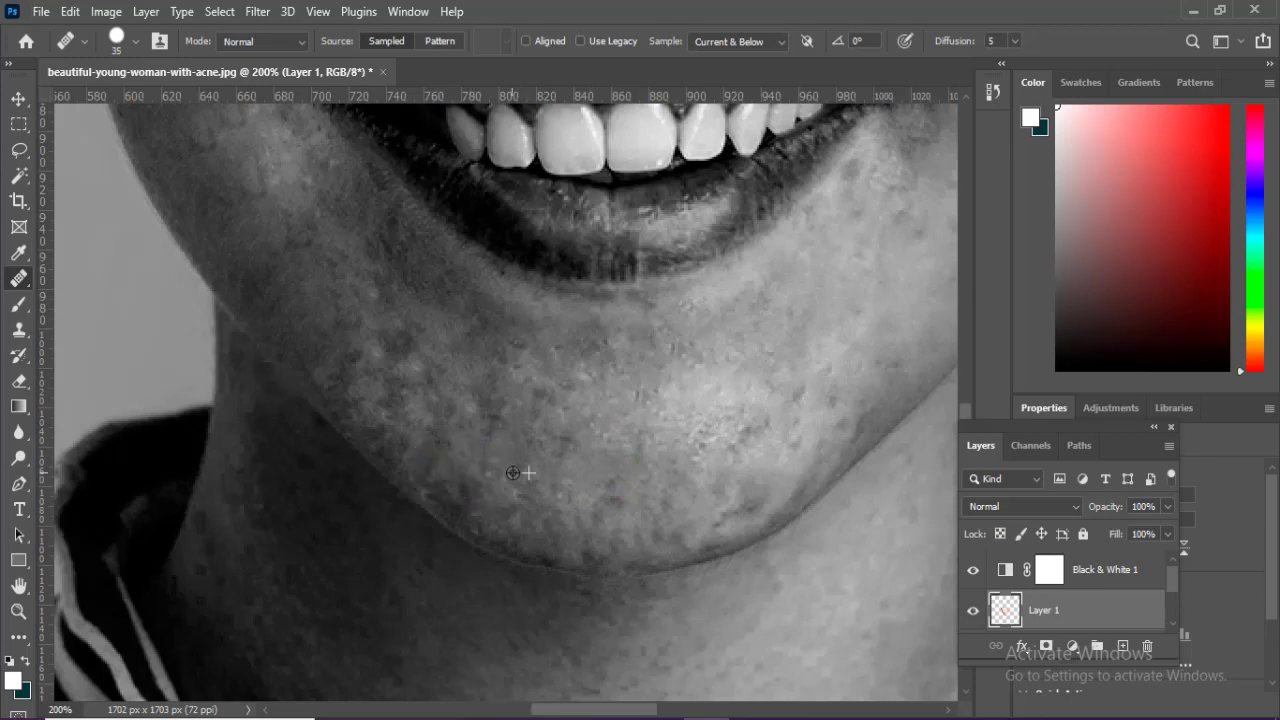
left_click(364, 375)
left_click(406, 339)
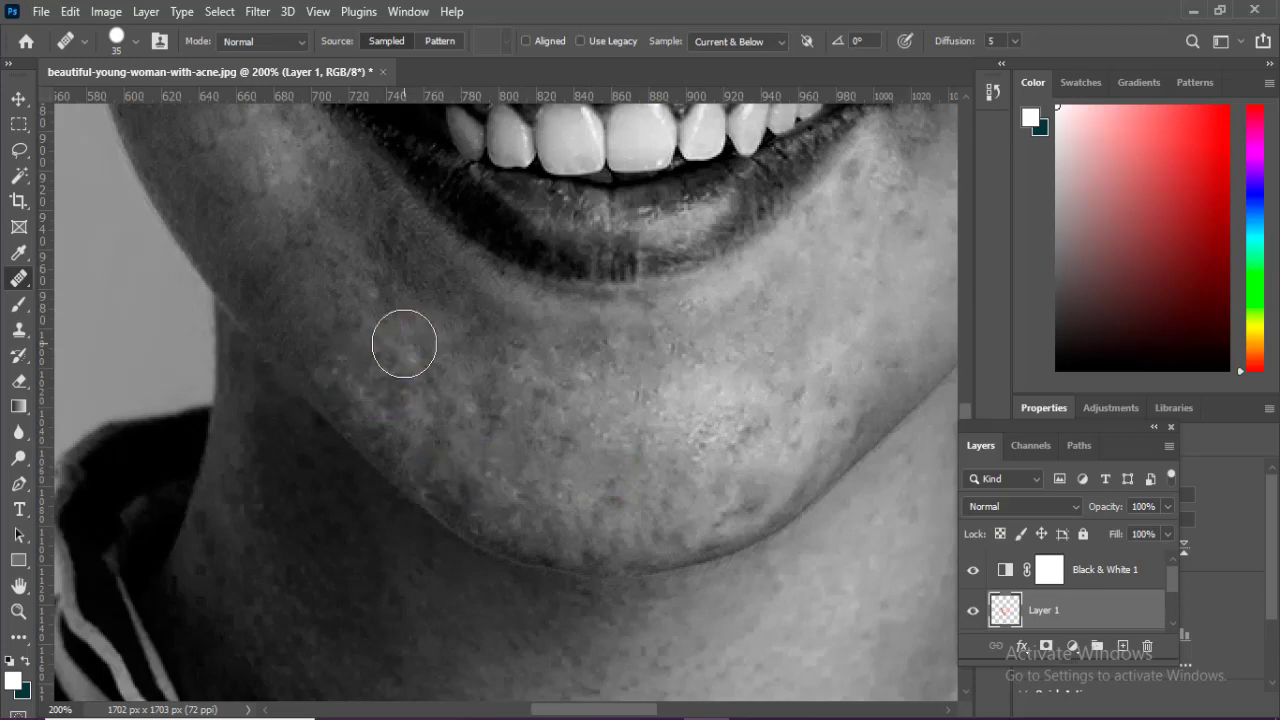
Step: Even out the dark patches on the shaded cheek between the mouth corner and the nose with a 45 px Healing Brush
key("ctrl+minus")
mouse_move(404, 344)
left_mouse_down()
mouse_move(535, 422)
mouse_move(599, 432)
left_mouse_up()
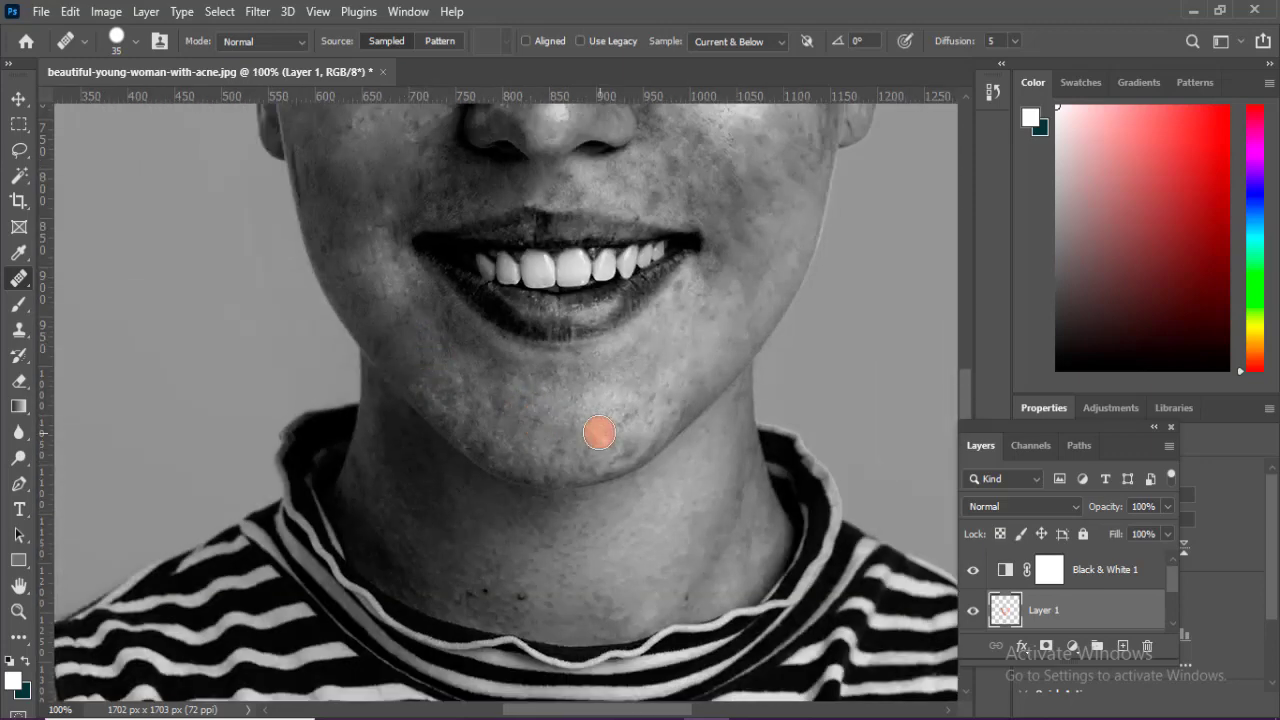
left_click(597, 433, "ctrl")
left_click_drag(506, 368, 577, 491)
left_click_drag(517, 526, 619, 677)
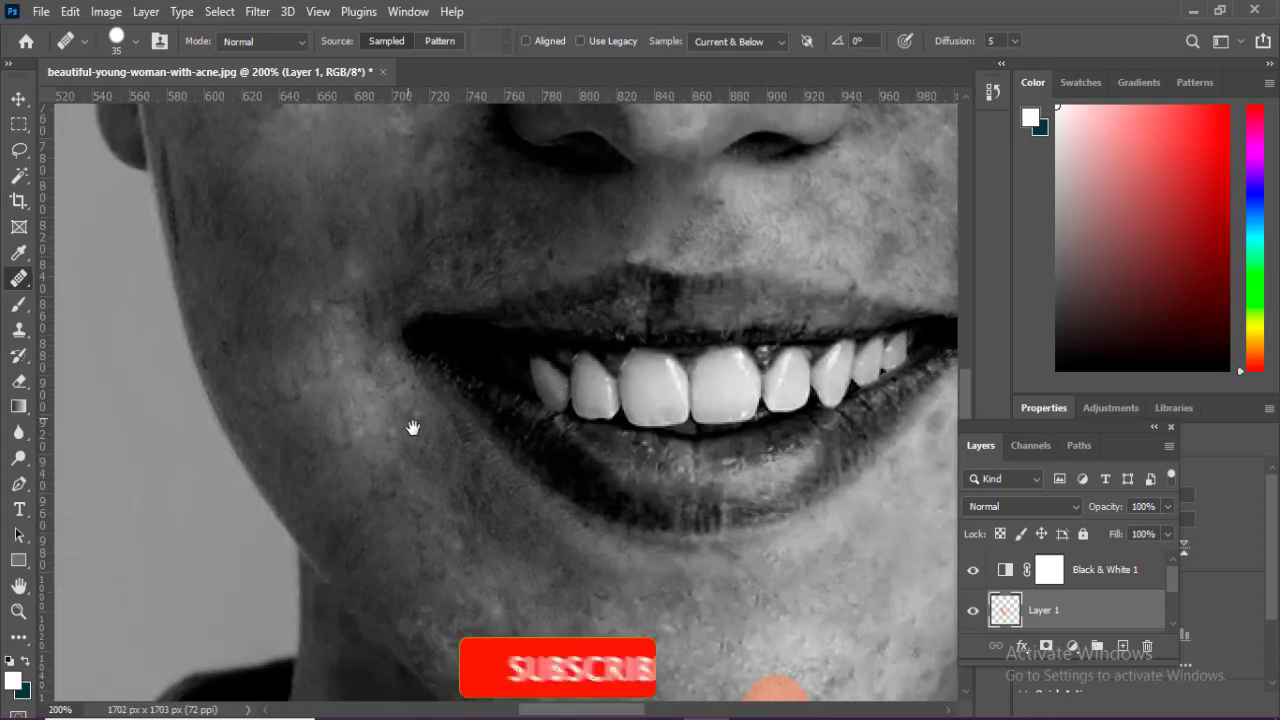
key("bracketright")
key("bracketright")
left_click(308, 260, "alt")
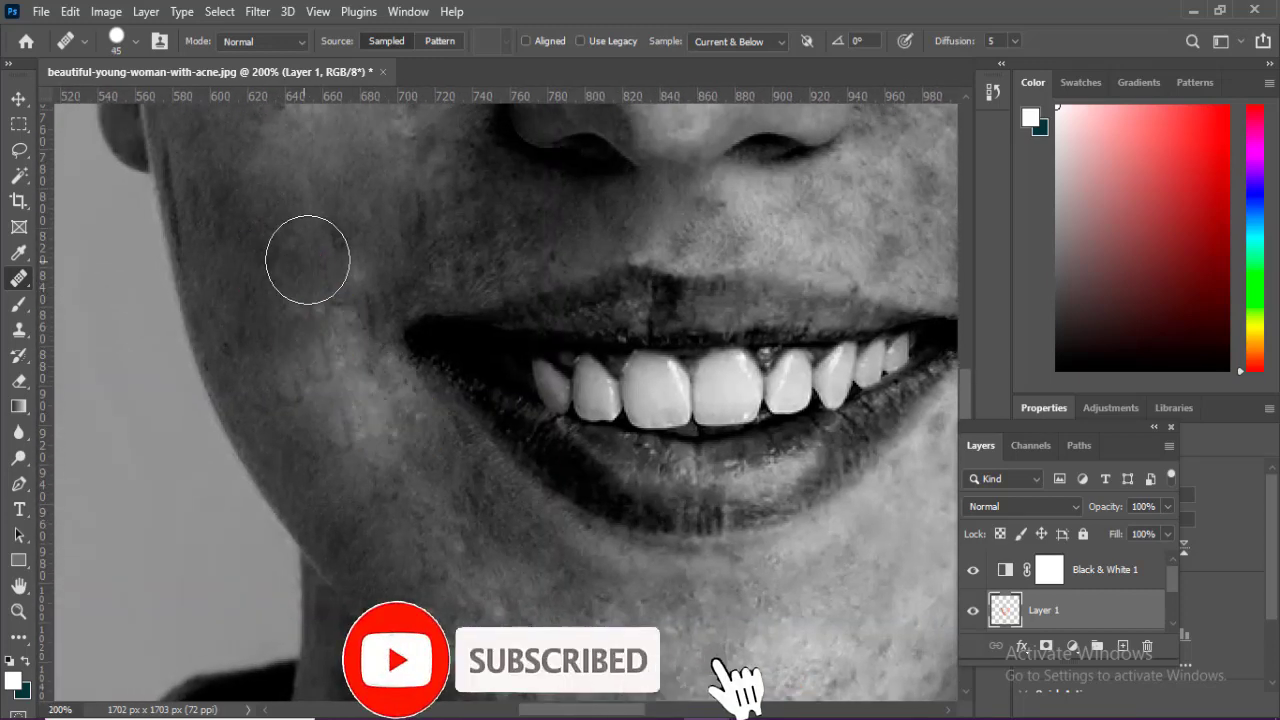
left_click(344, 216)
left_click_drag(379, 247, 417, 220)
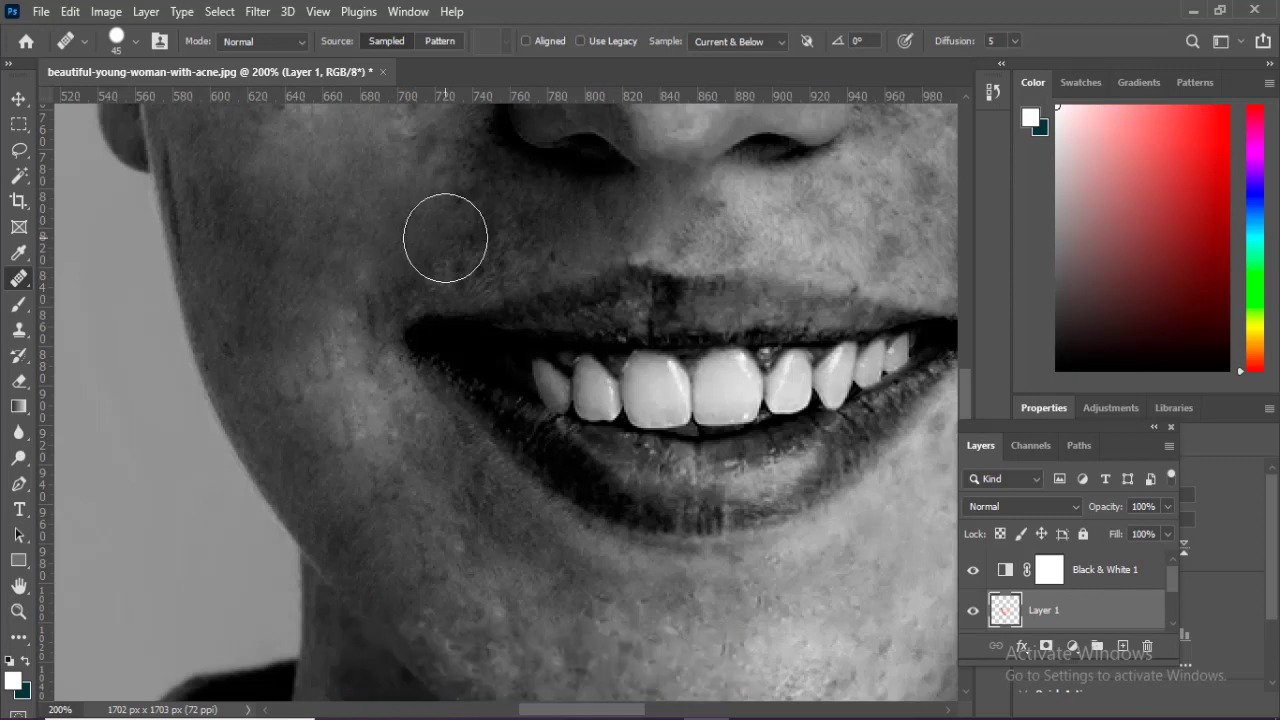
left_click(445, 238)
Step: Heal the remaining spots above the shaded mouth corner with a 35 px brush, and reduce the brush to 25 px for small spots
key("bracketleft")
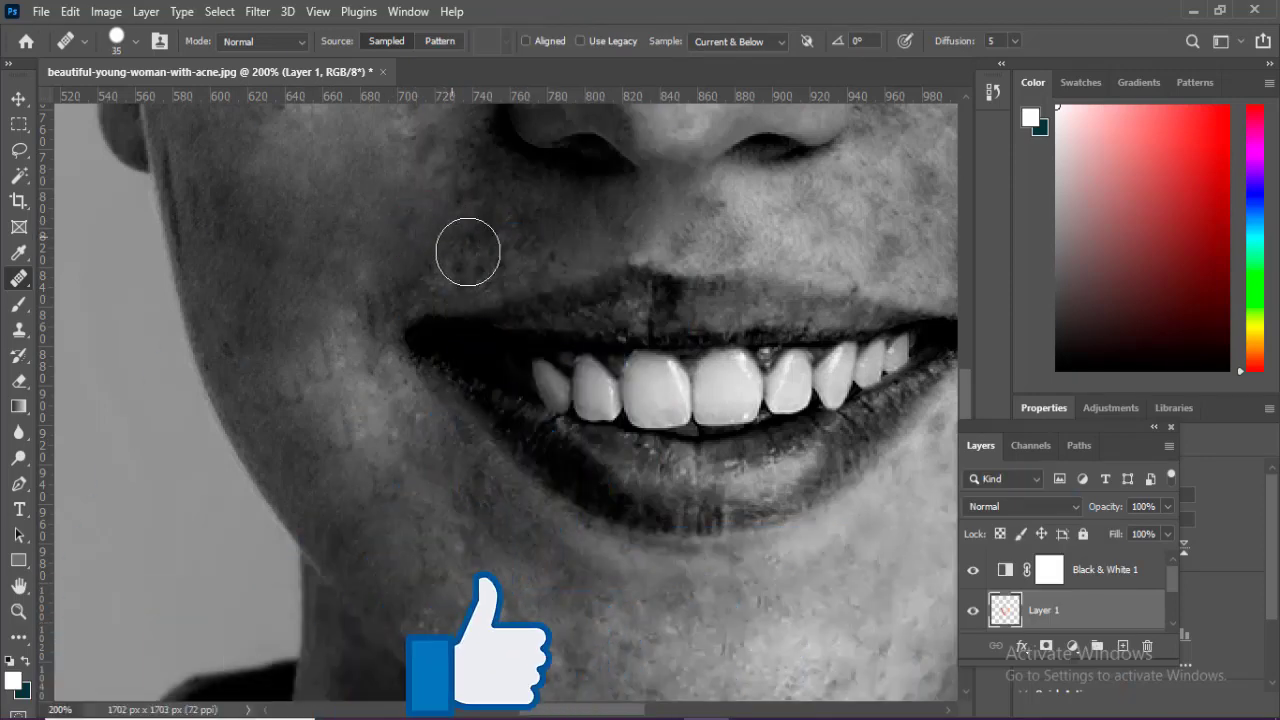
left_click(511, 251)
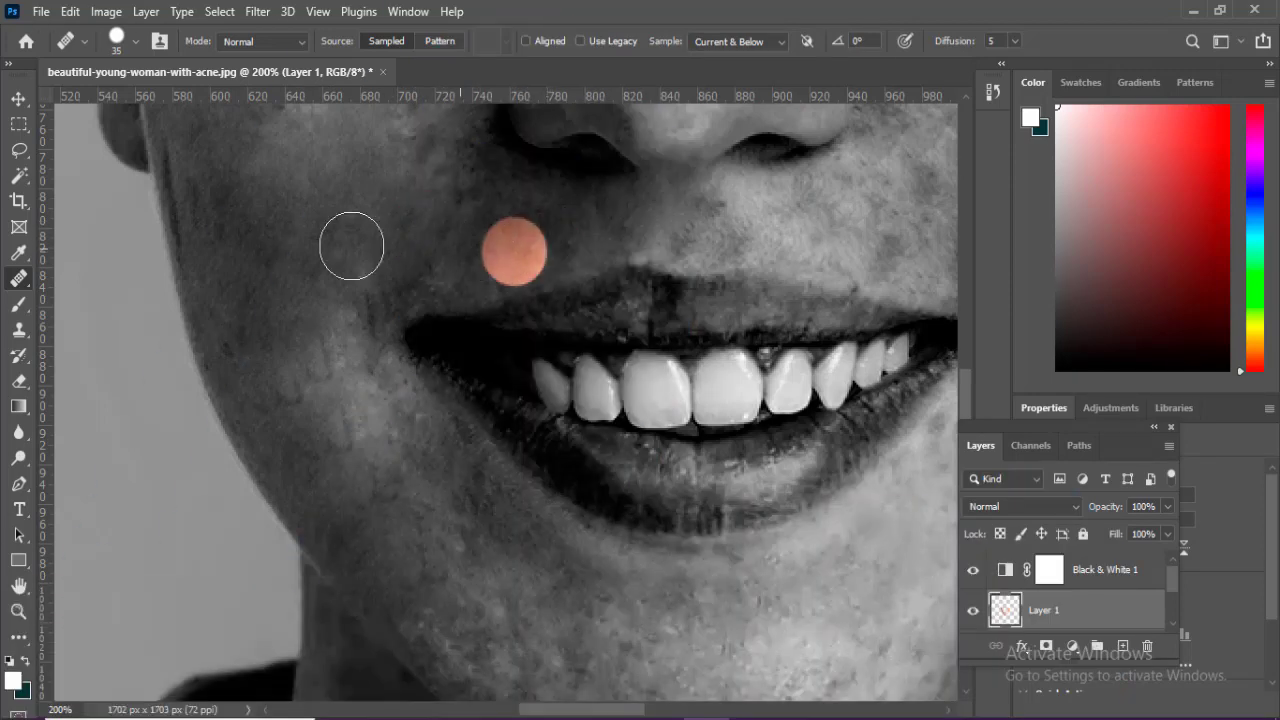
key("bracketleft")
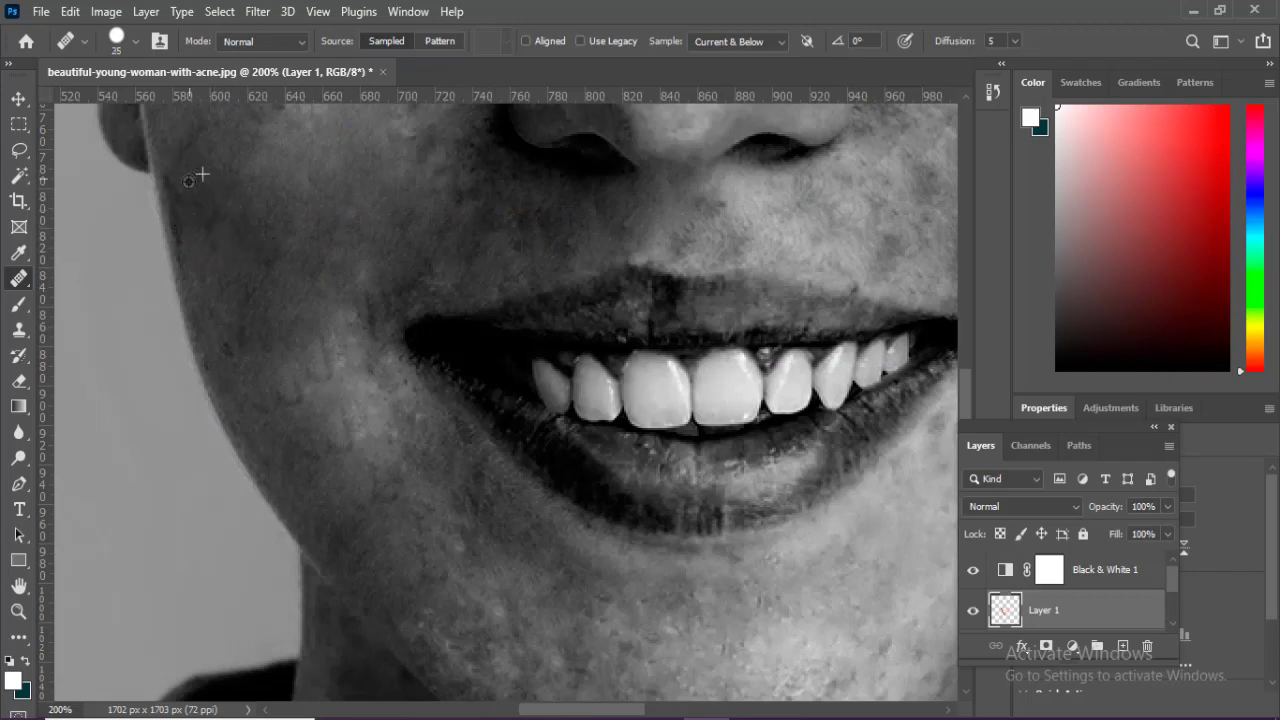
left_click_drag(449, 487, 385, 378)
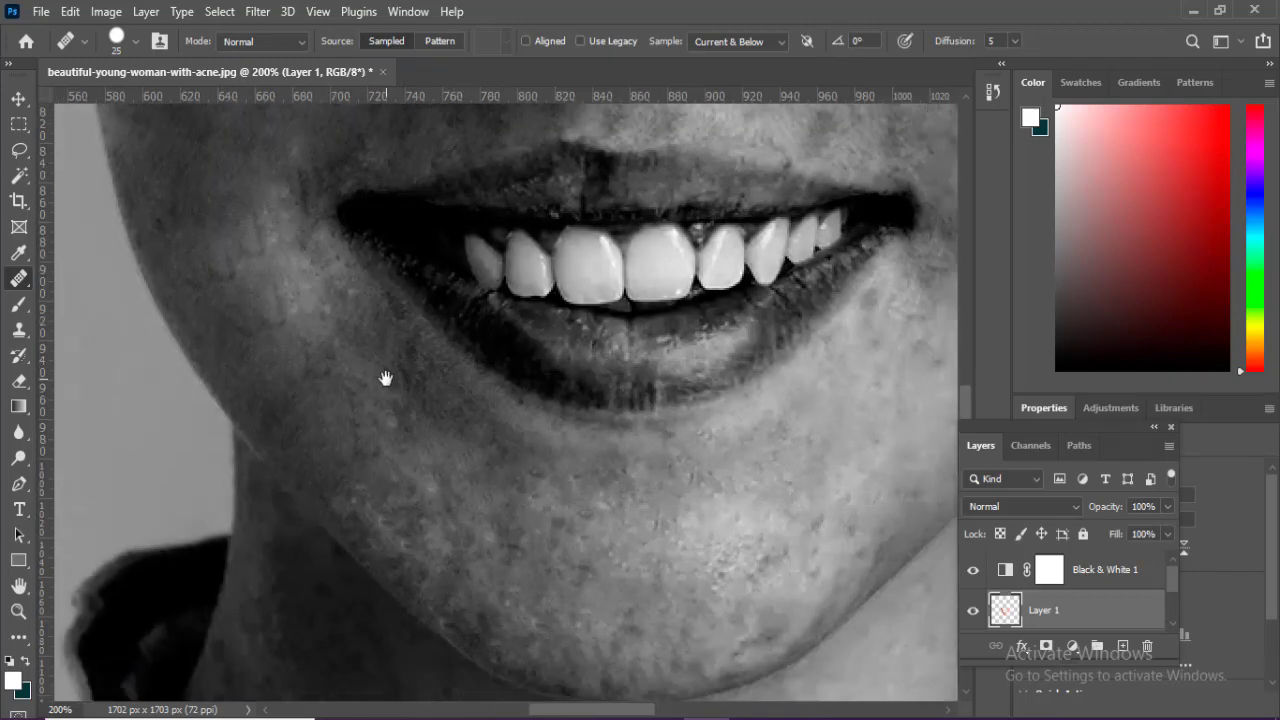
left_click_drag(552, 513, 500, 465)
key("ctrl+minus")
left_click(500, 465)
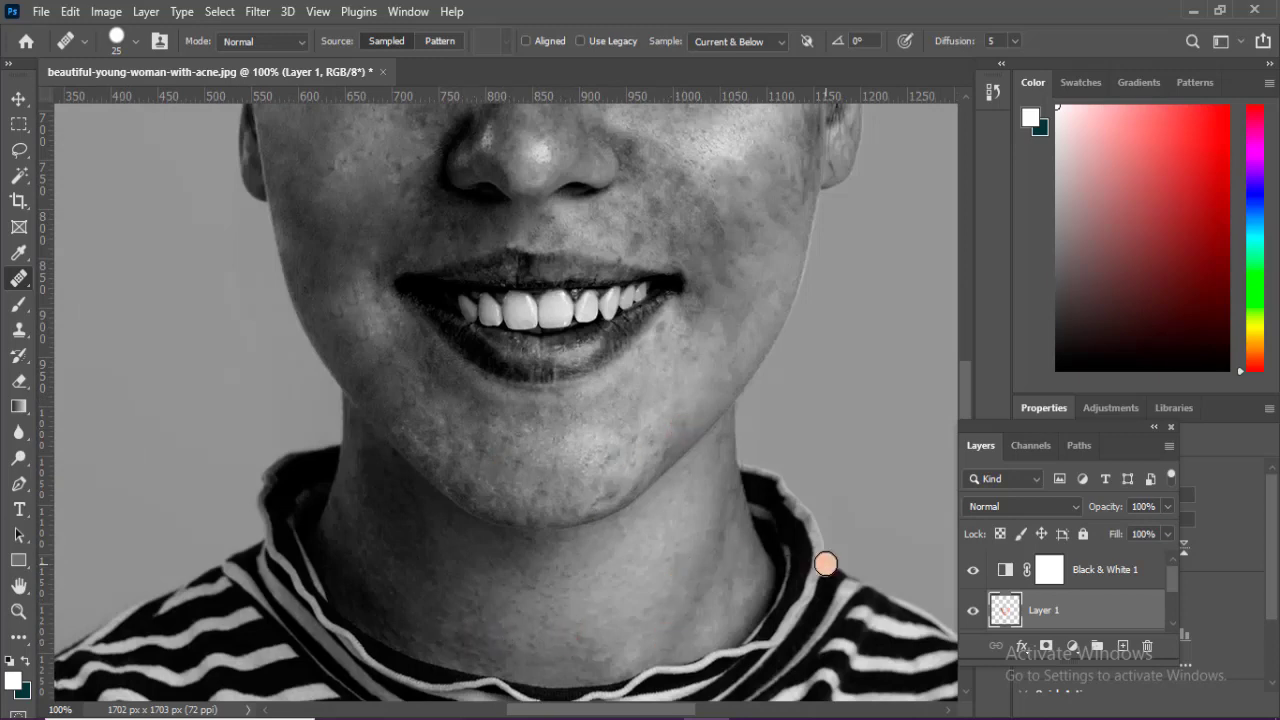
Step: Select the Black & White 1 adjustment layer and hide it to show the retouched face in colour
left_click_drag(655, 344, 611, 486)
left_click(1118, 569)
key("d")
key("bracketright")
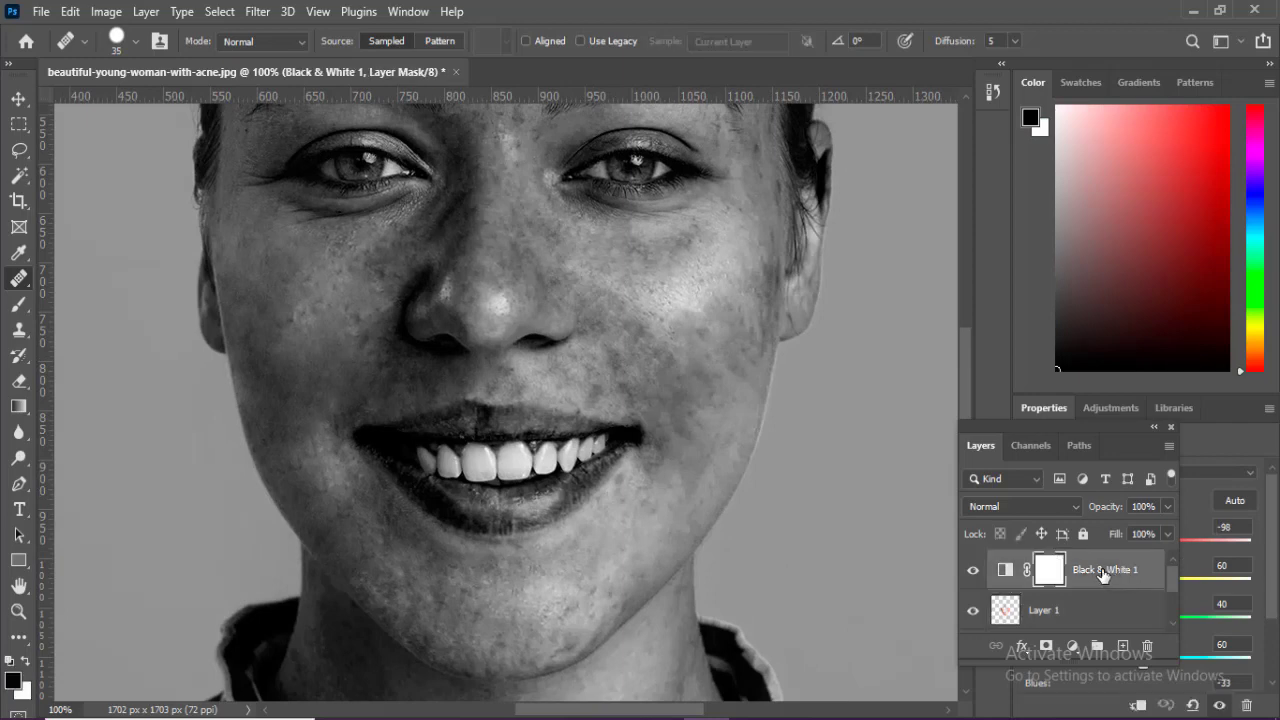
left_click(973, 578)
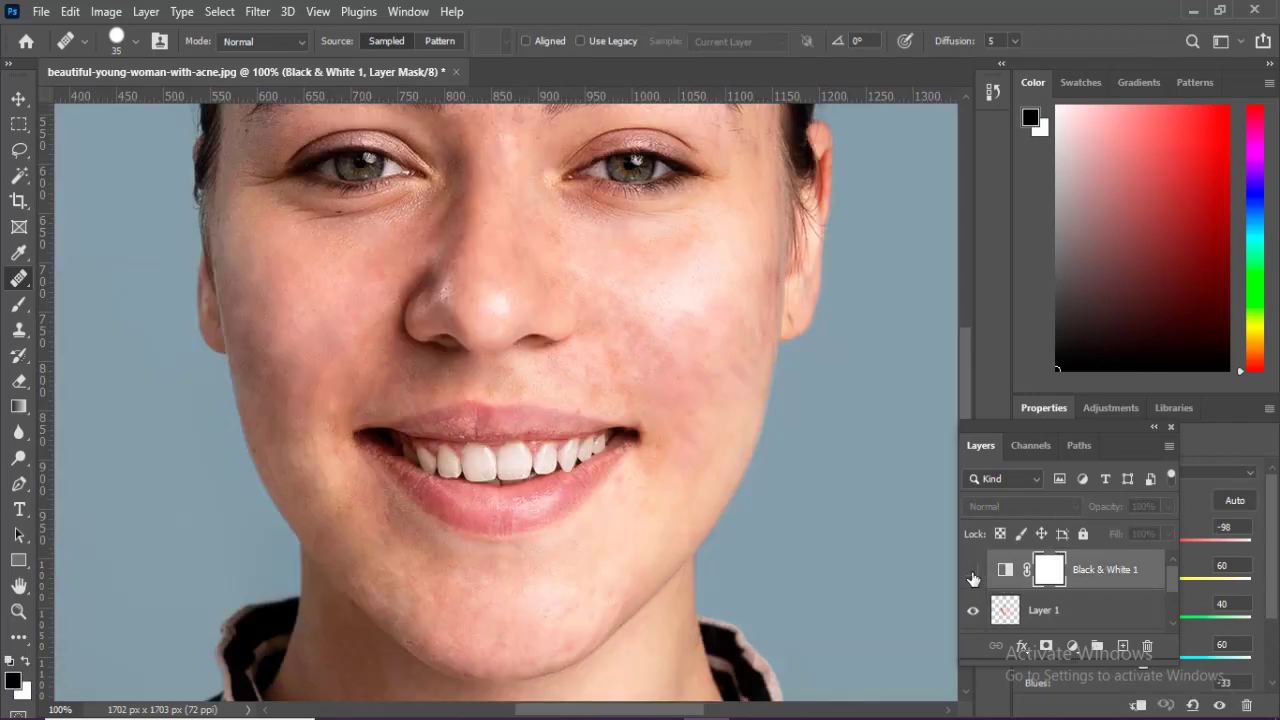
key("ctrl+minus")
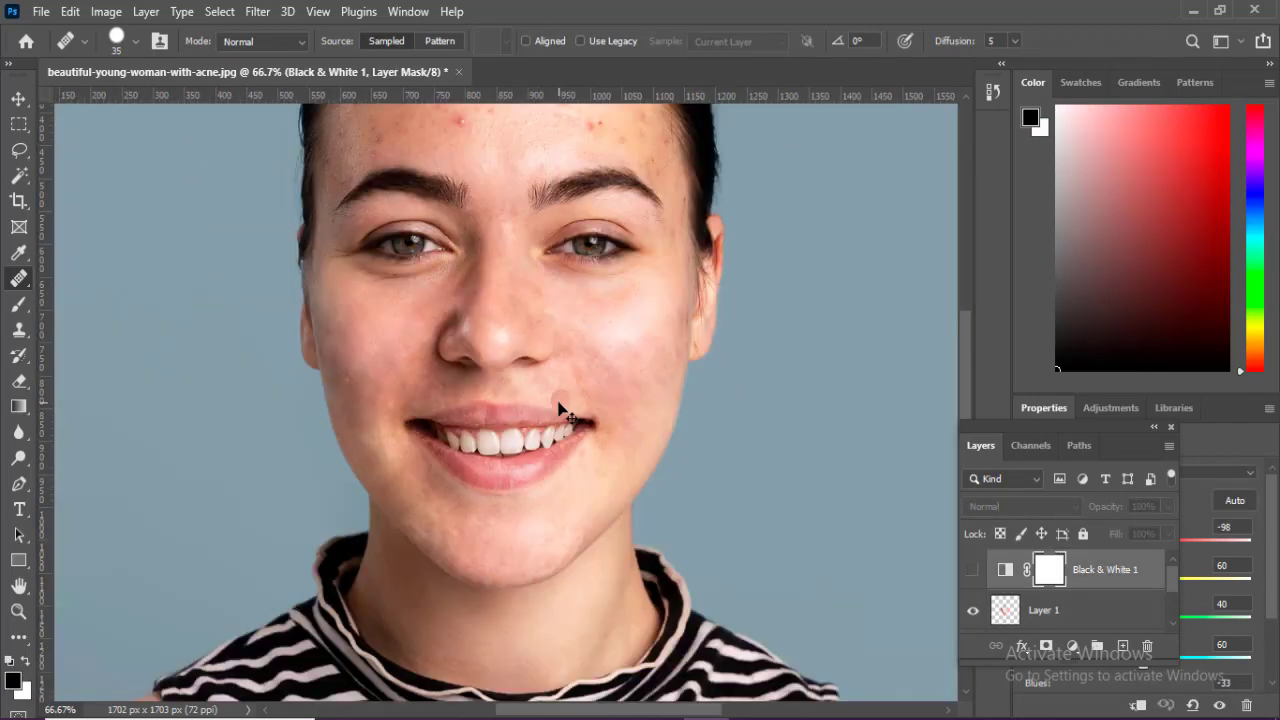
key("ctrl+plus")
left_click_drag(569, 439, 568, 422)
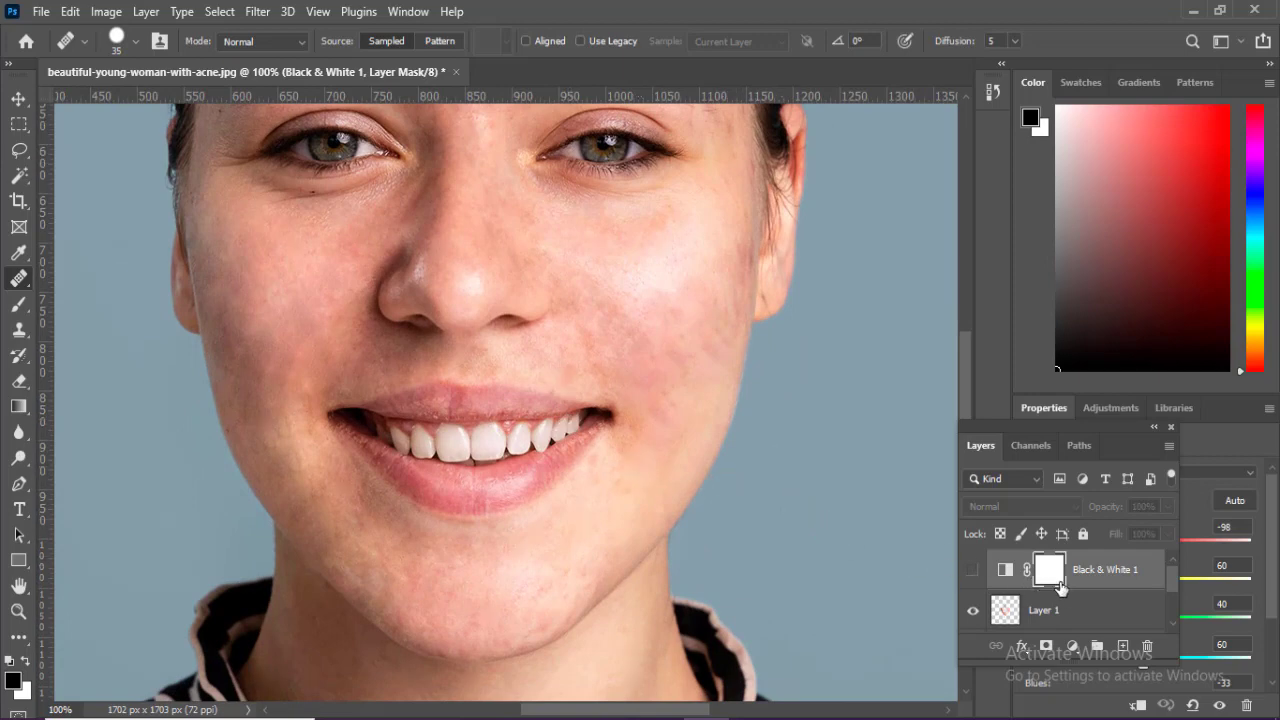
Step: Toggle the visibility of Layer 1 several times to compare the skin before and after healing, leaving the layer shown
scroll(1050, 612, "down", 1)
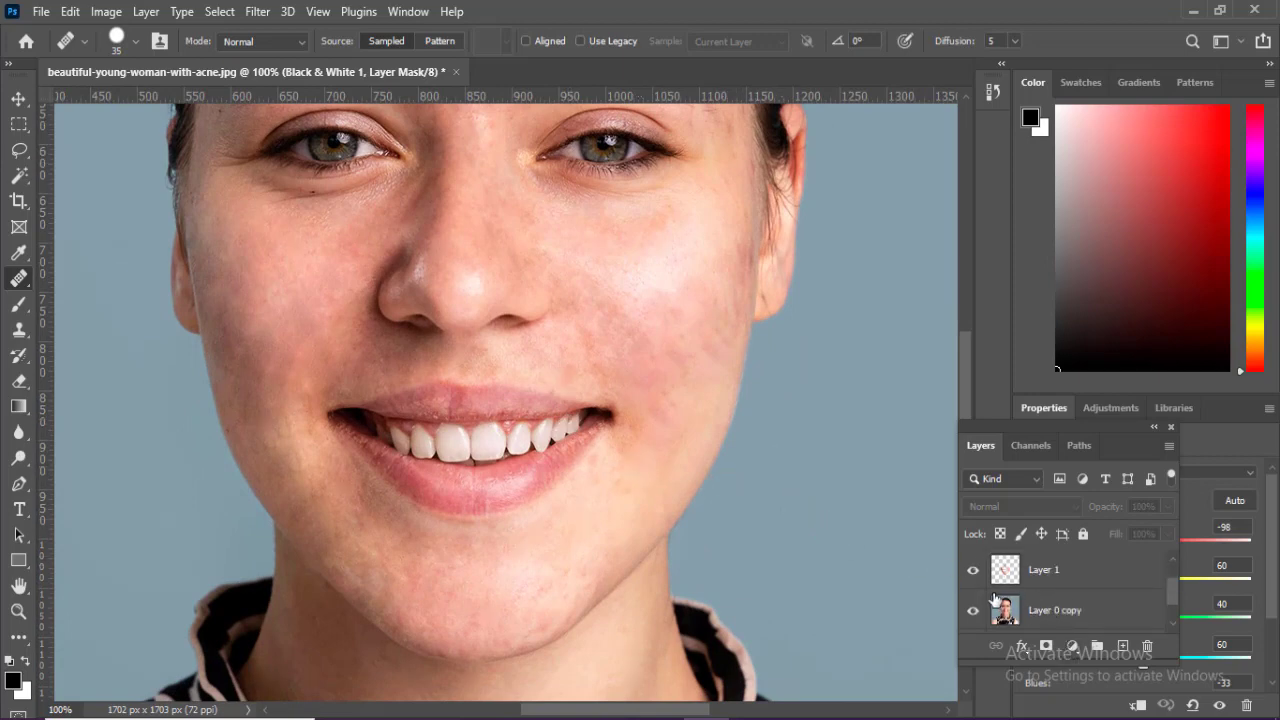
left_click(973, 569)
scroll(1015, 595, "down", 1)
scroll(1030, 588, "up", 1)
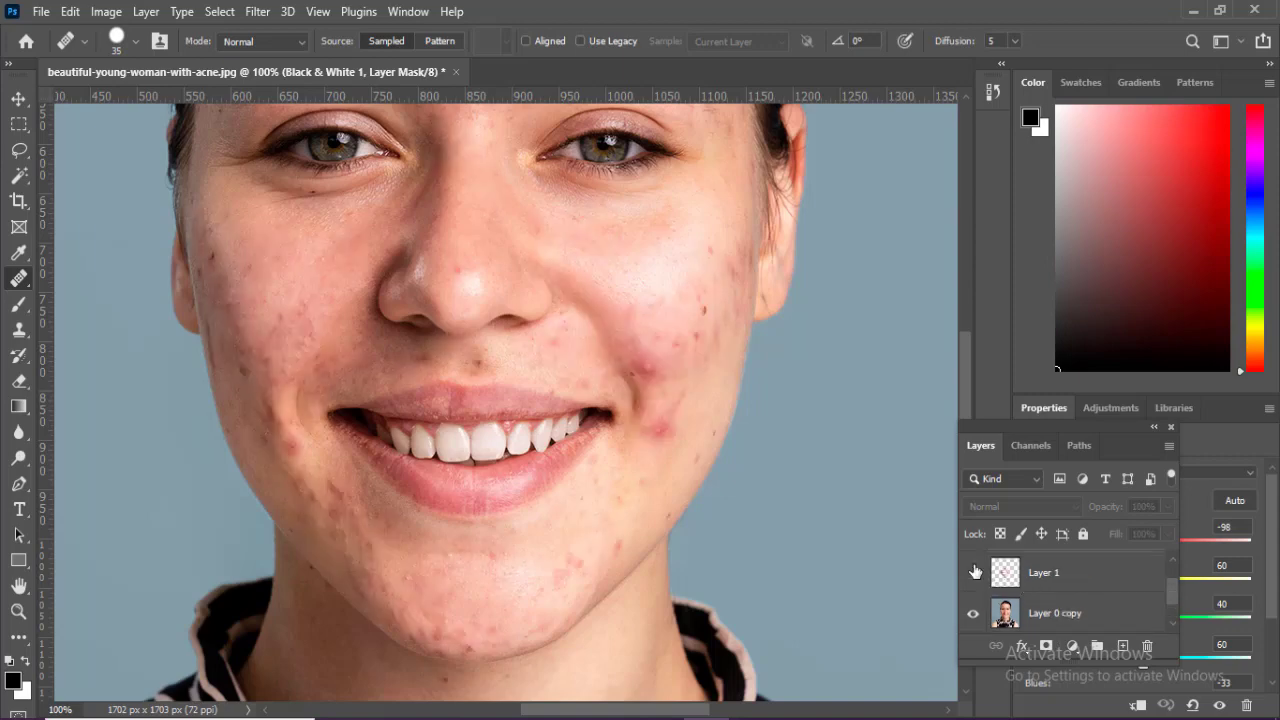
left_click(973, 572)
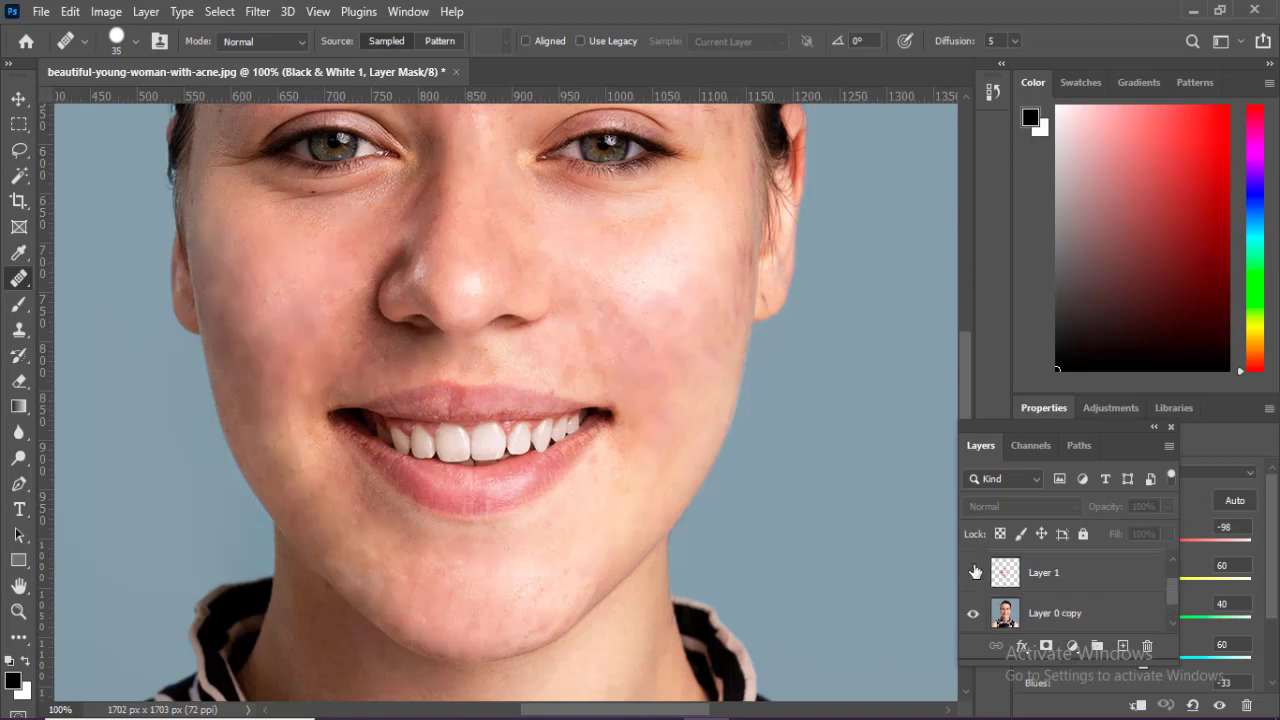
left_click(975, 571)
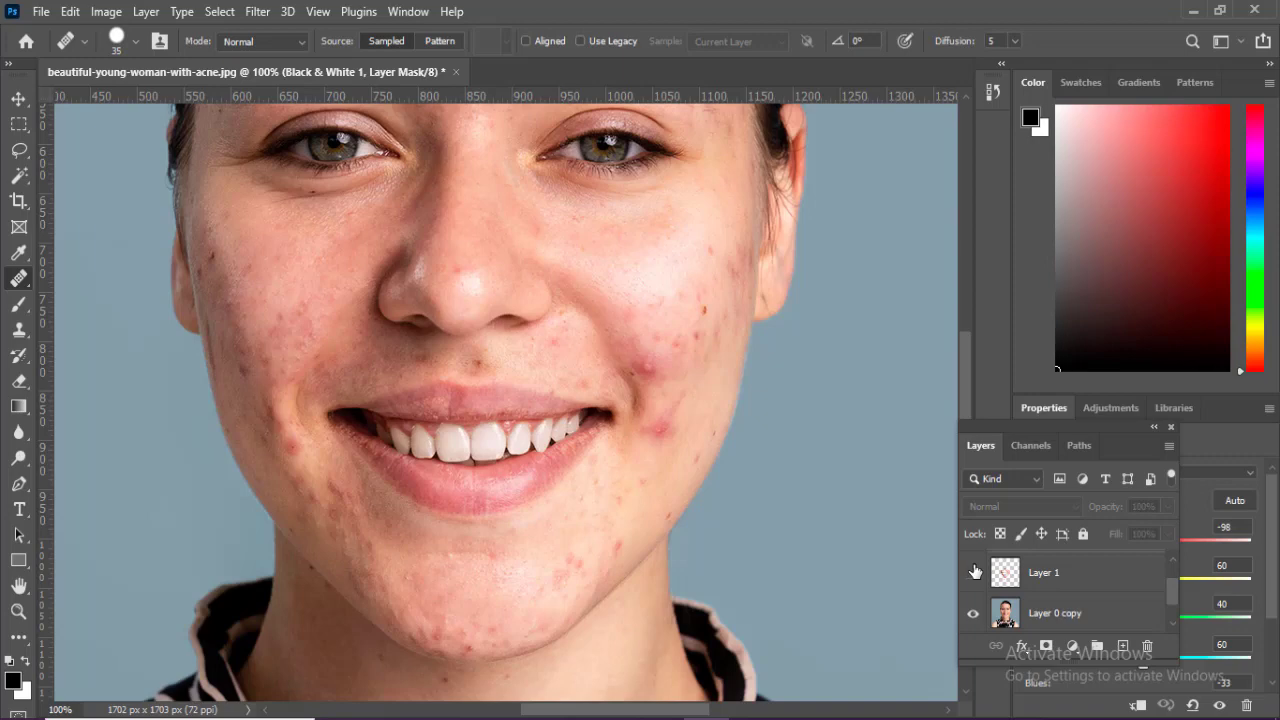
left_click(975, 571)
left_click(975, 571)
left_click(977, 572)
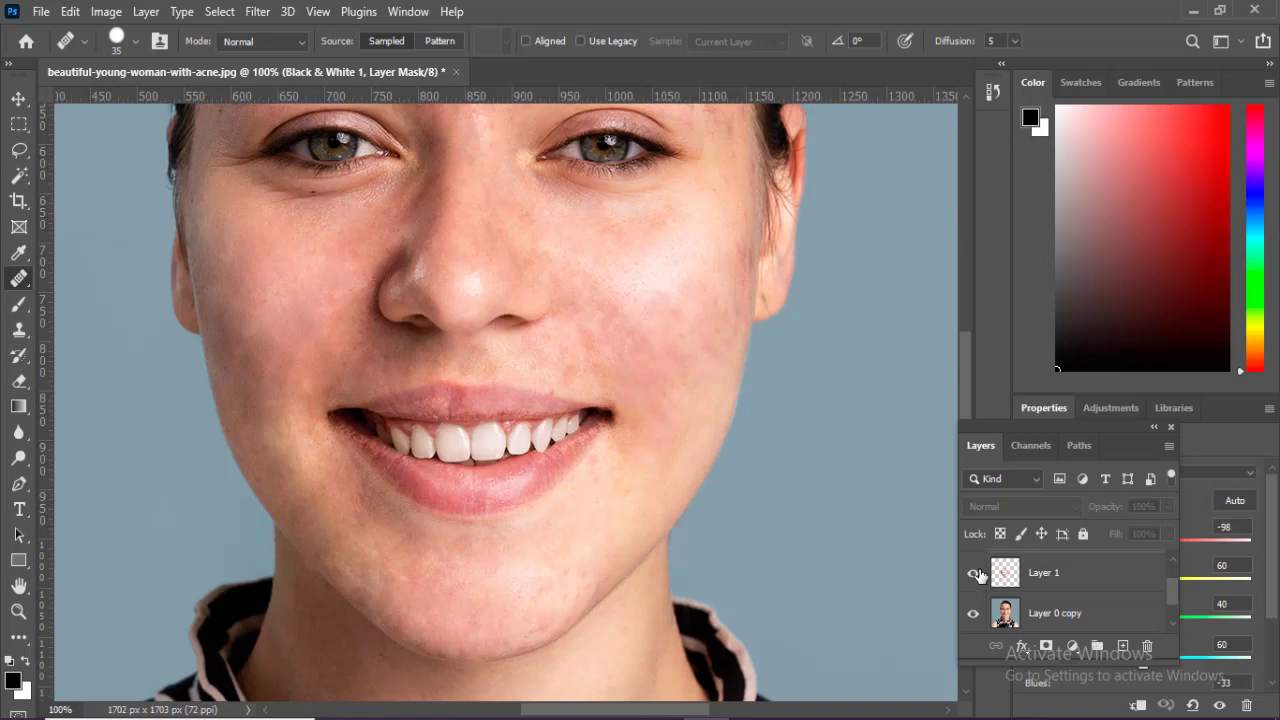